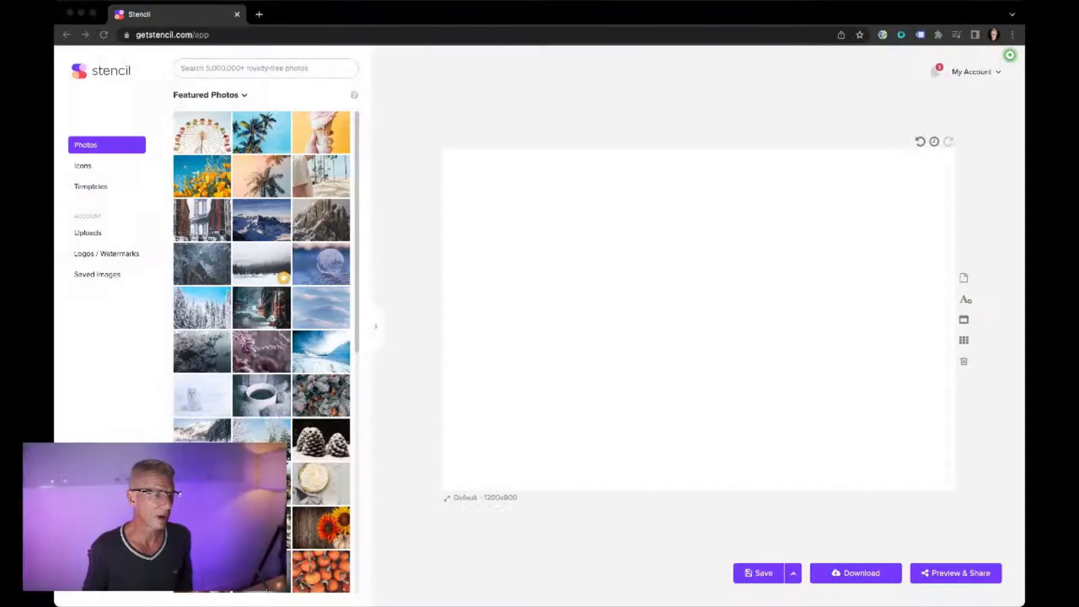
left_click(266, 68)
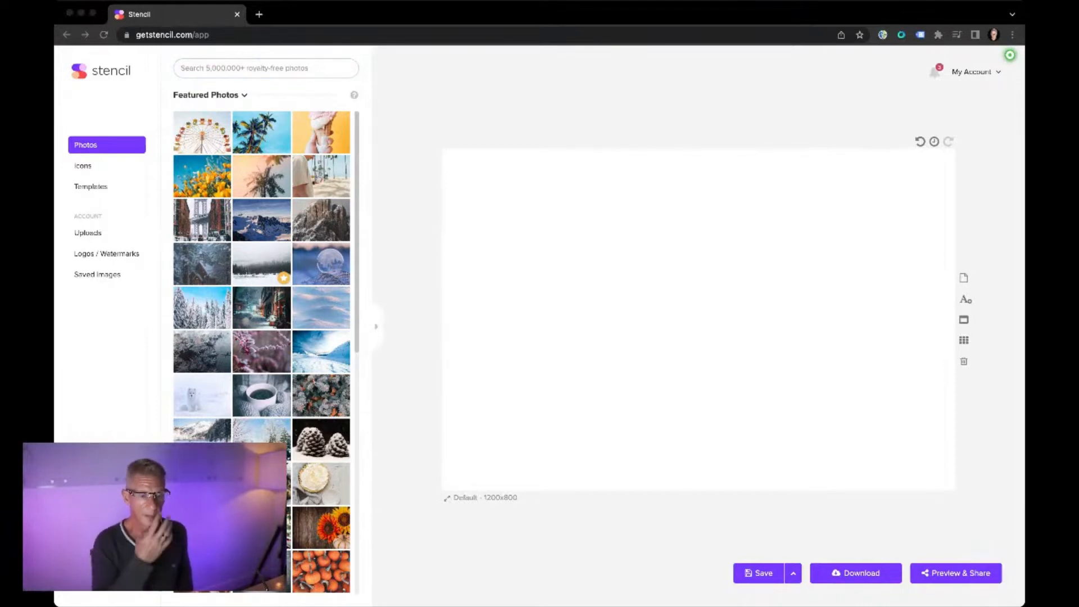
key("super+Tab")
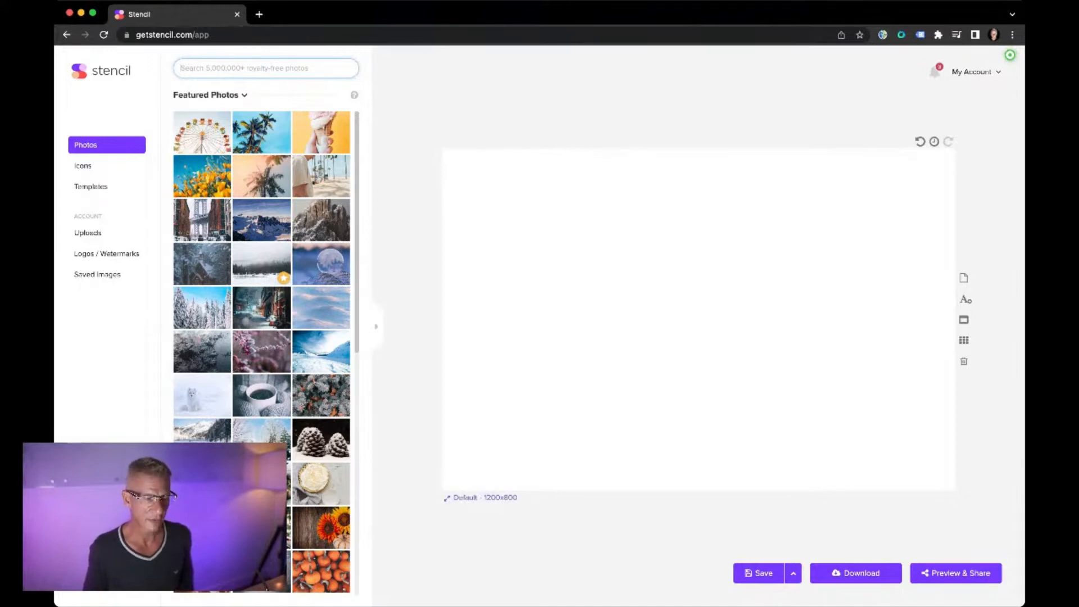
Step: Set the canvas size to the Facebook Photo (940x788) preset
left_click(480, 498)
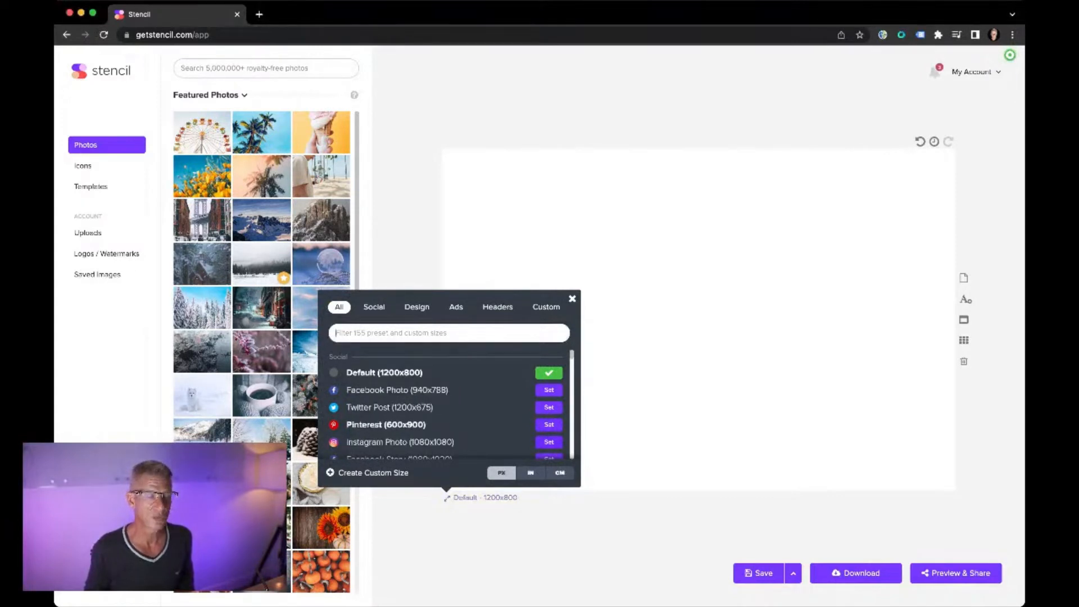
scroll(416, 408, "down", 2)
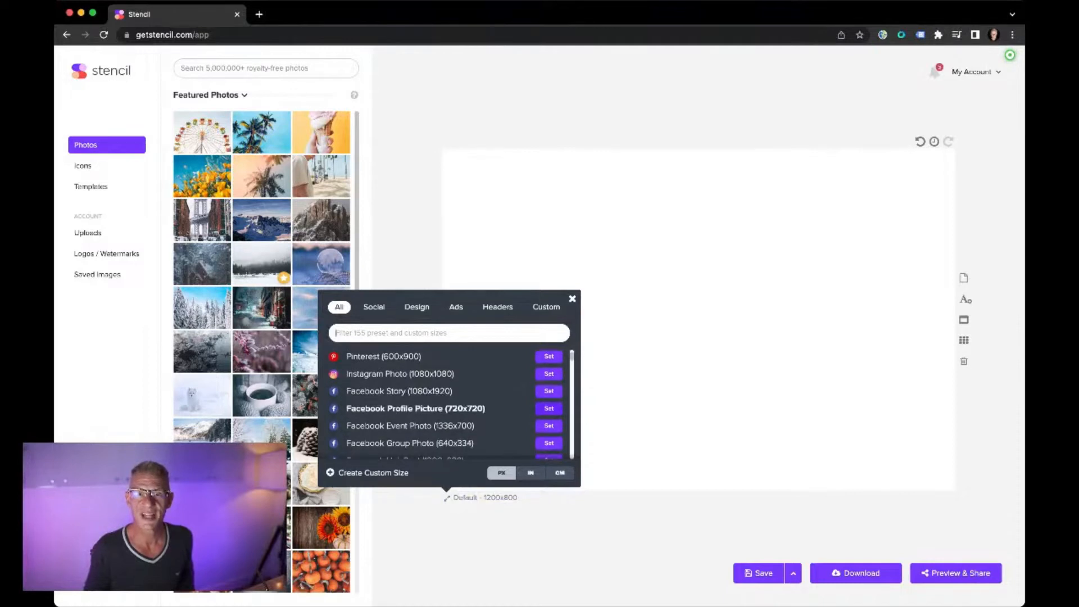
scroll(416, 408, "down", 3)
scroll(416, 393, "down", 3)
scroll(416, 388, "down", 2)
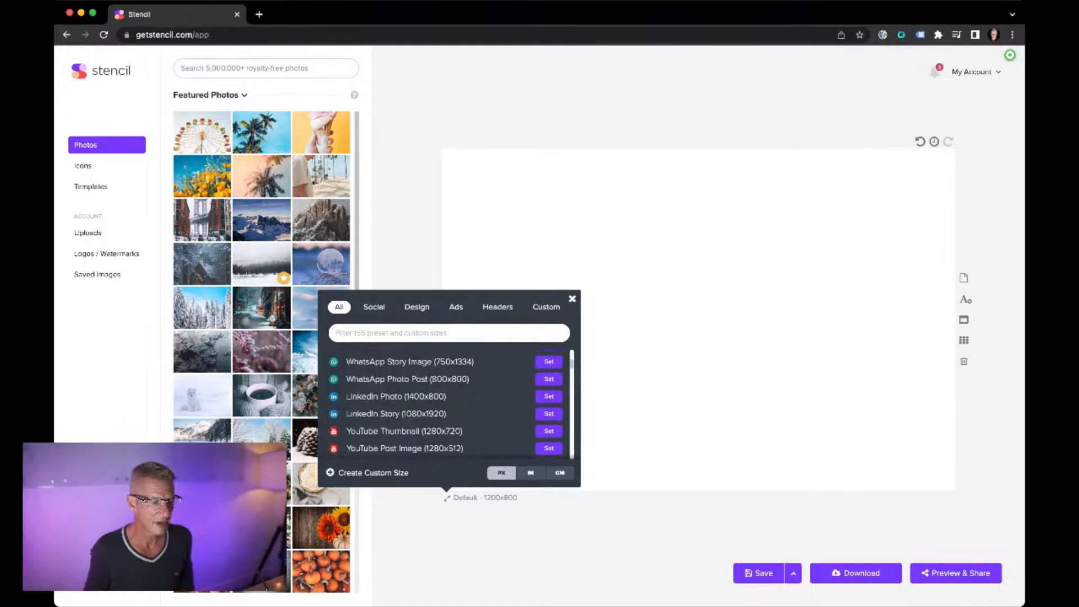
scroll(416, 382, "down", 2)
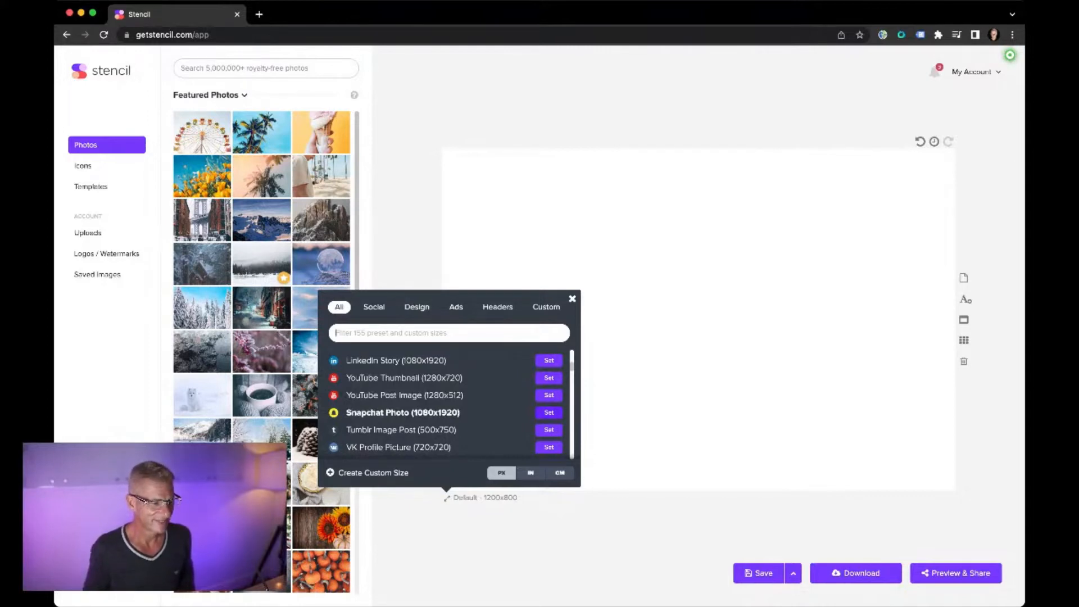
scroll(427, 405, "down", 2)
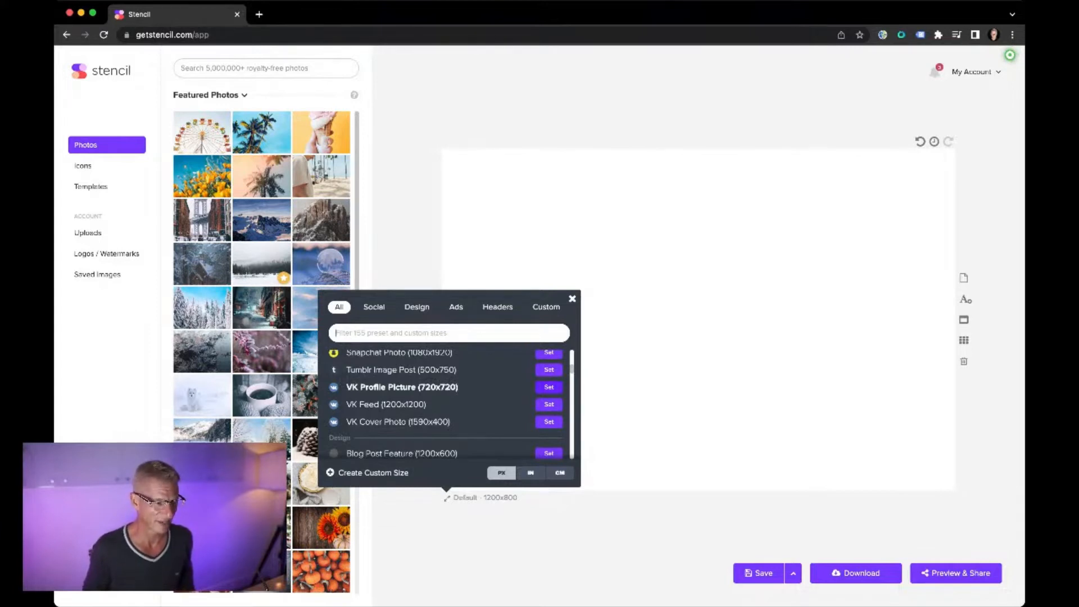
scroll(444, 387, "down", 2)
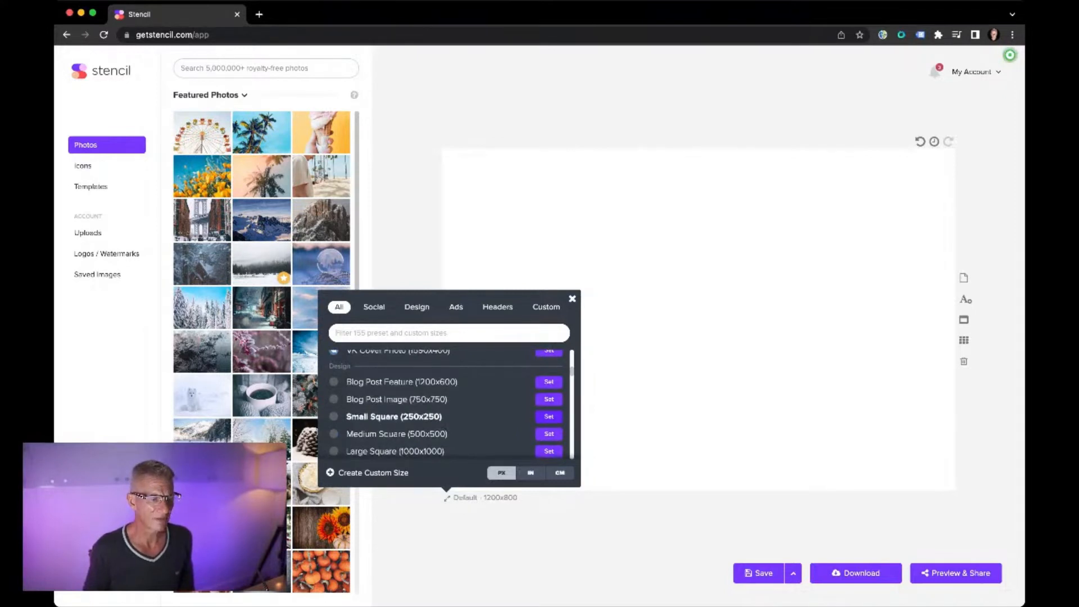
scroll(394, 417, "down", 3)
scroll(444, 405, "up", 10)
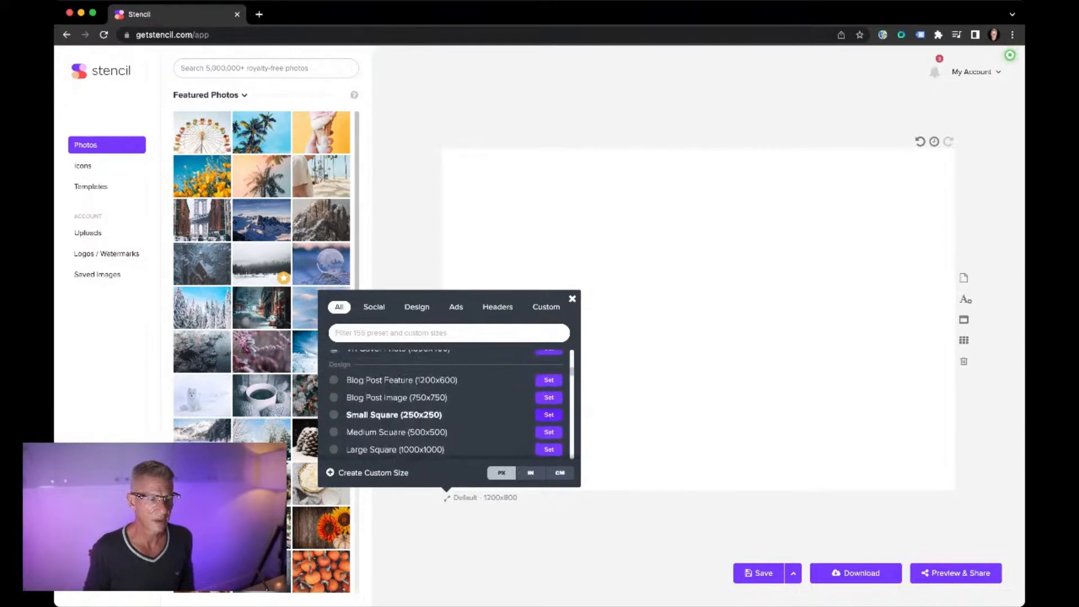
scroll(447, 405, "up", 8)
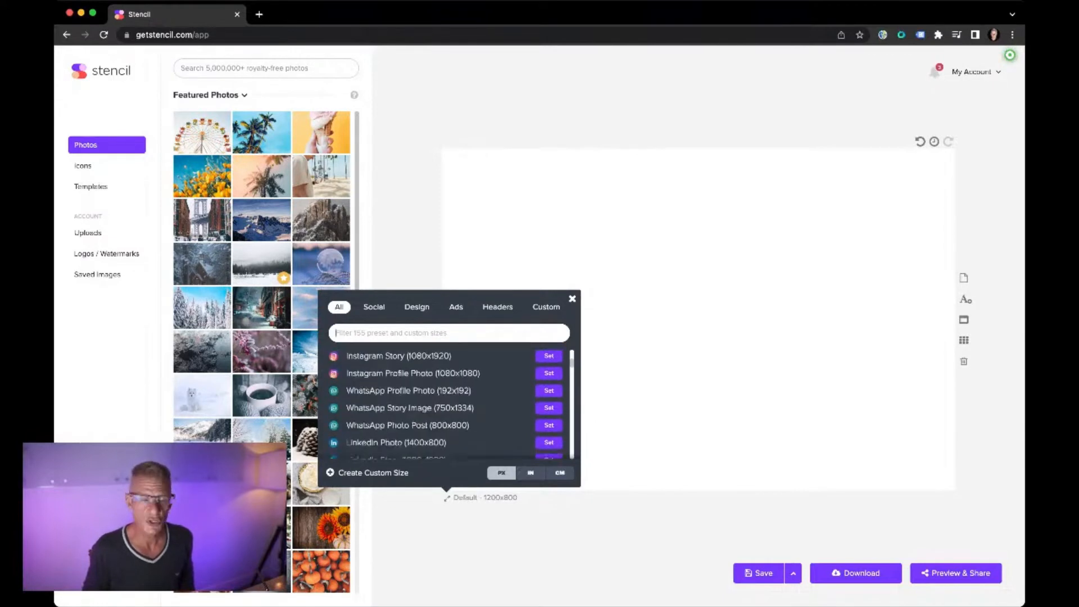
scroll(447, 405, "up", 1)
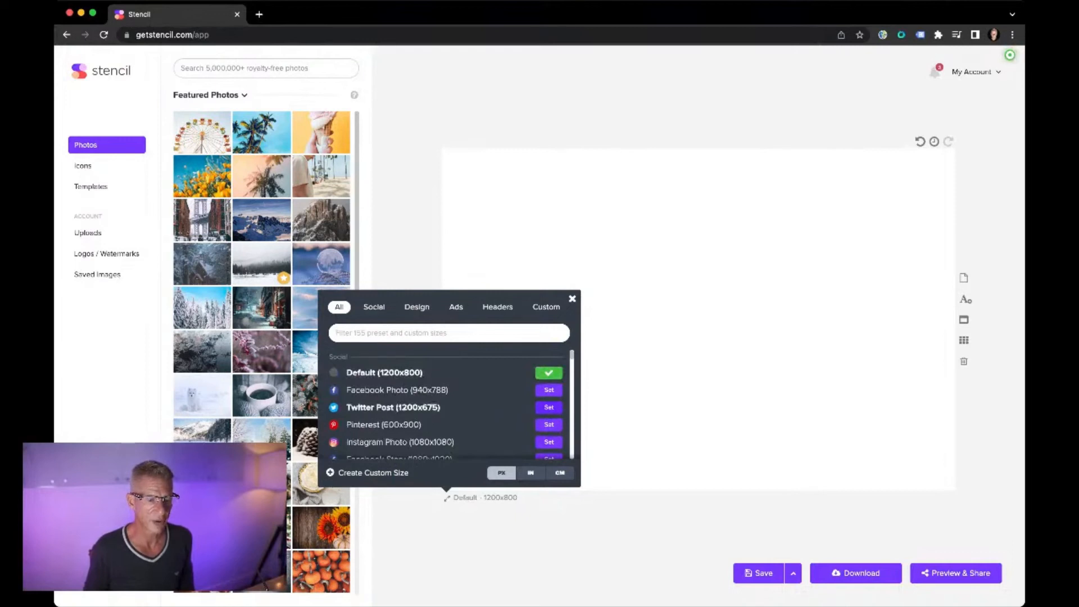
left_click(548, 389)
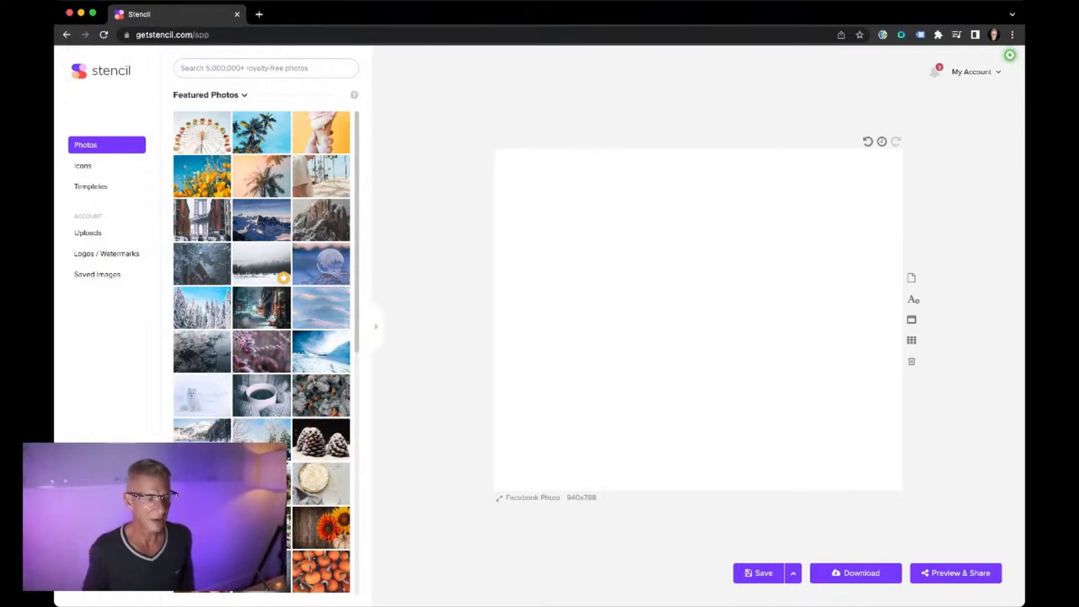
Step: Look through the preset canvas sizes in the Social, Design, Ads, Headers and Custom categories
left_click(533, 497)
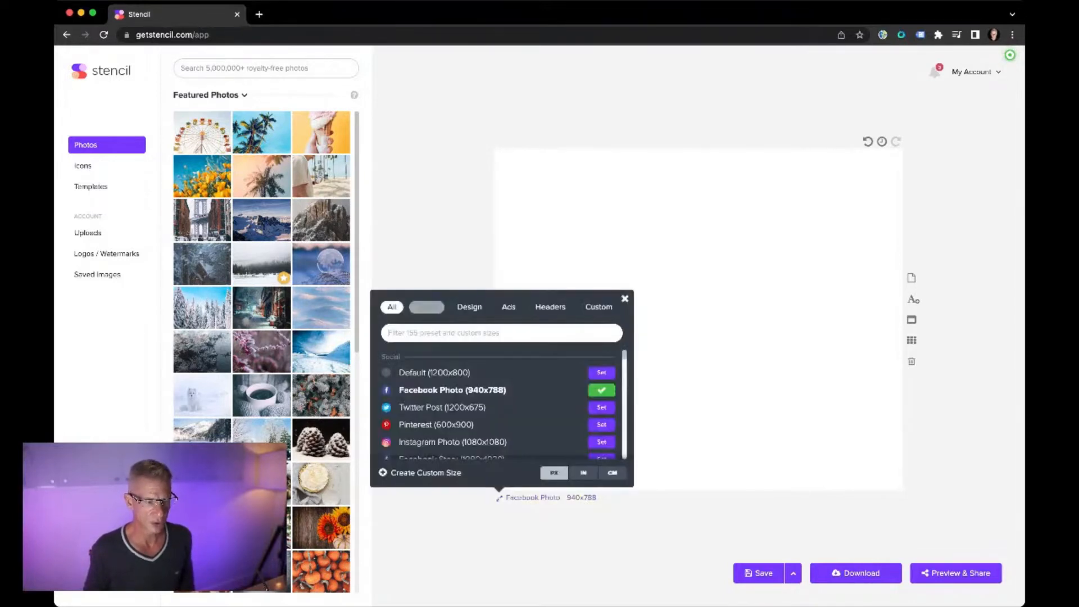
left_click(426, 307)
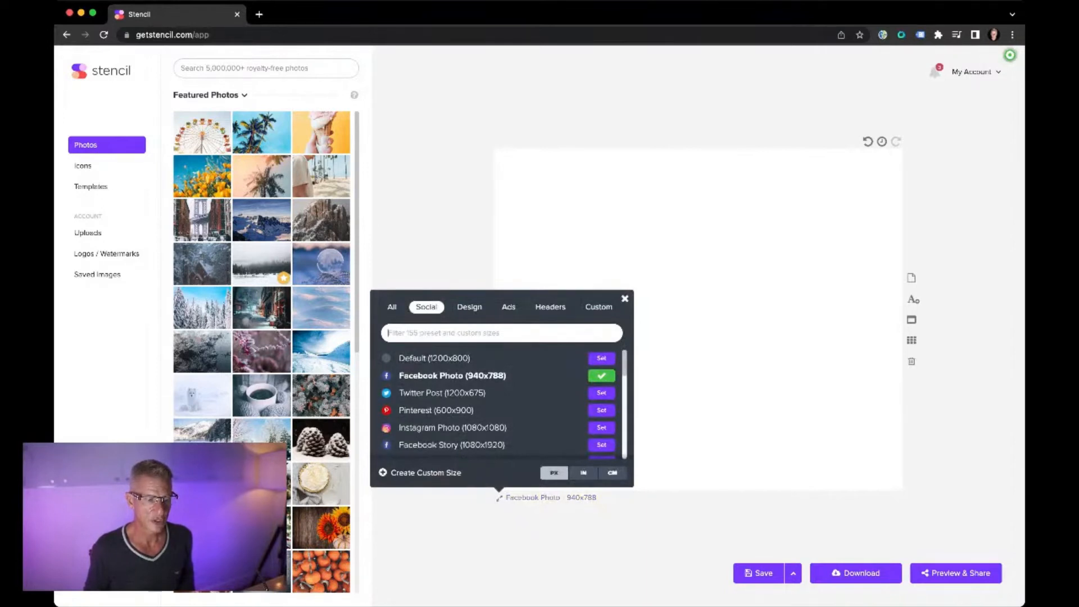
left_click(469, 307)
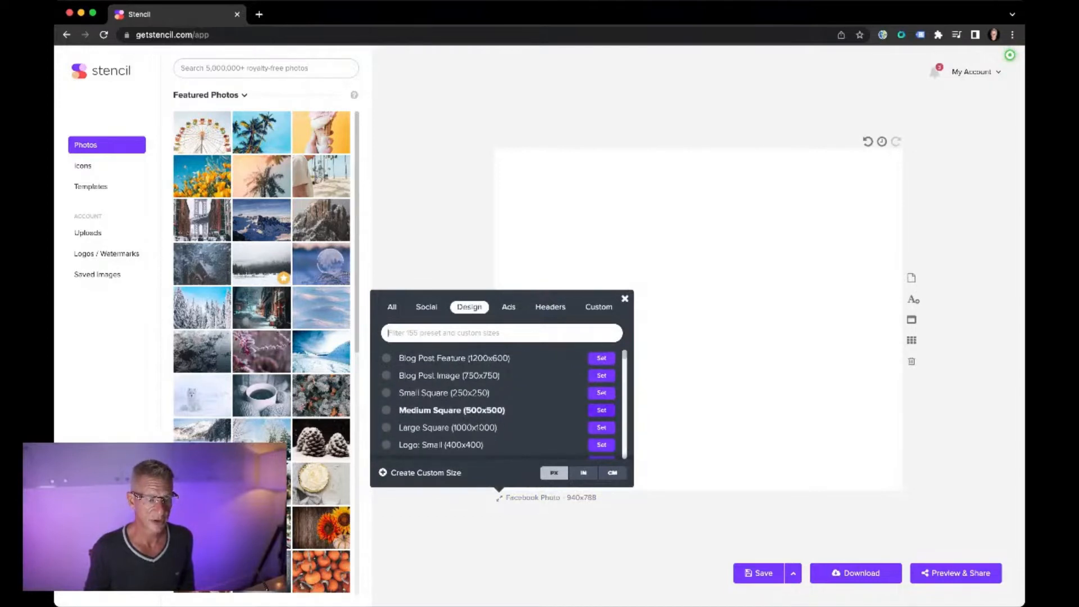
left_click(508, 307)
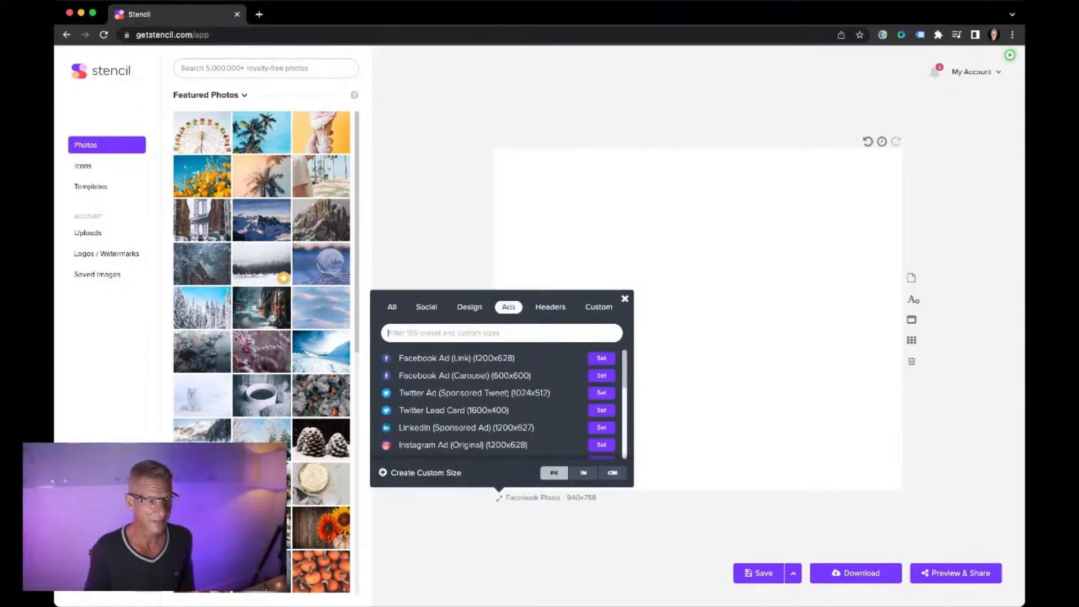
left_click(550, 306)
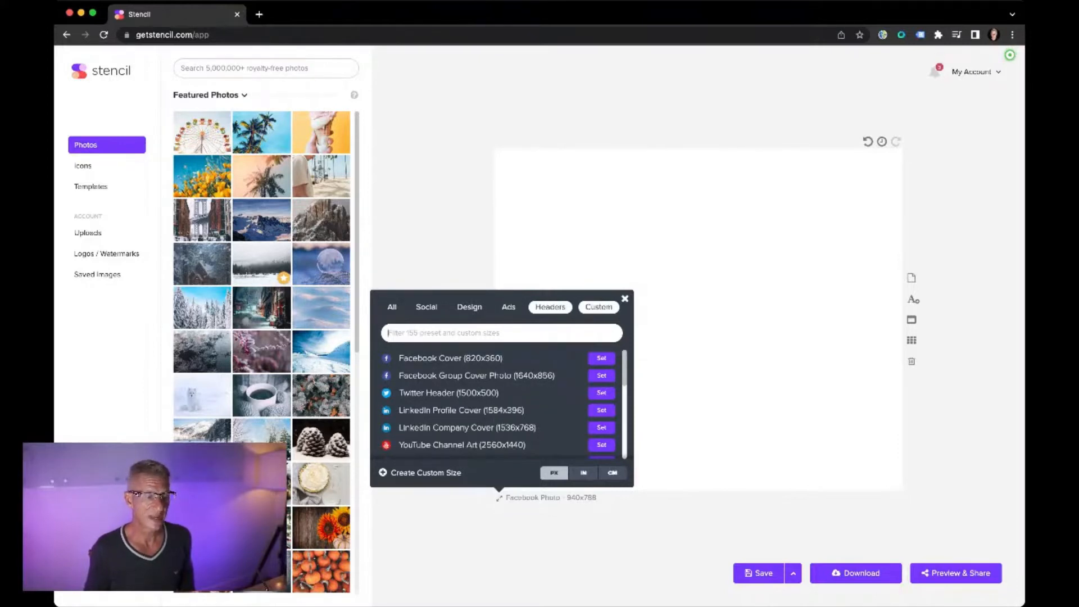
left_click(598, 307)
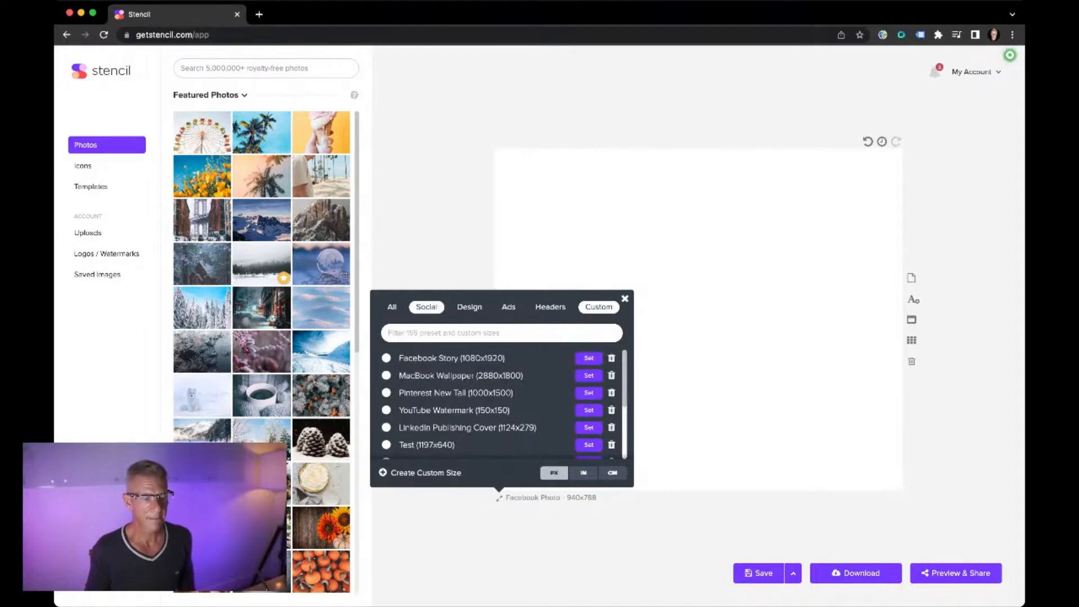
left_click(426, 306)
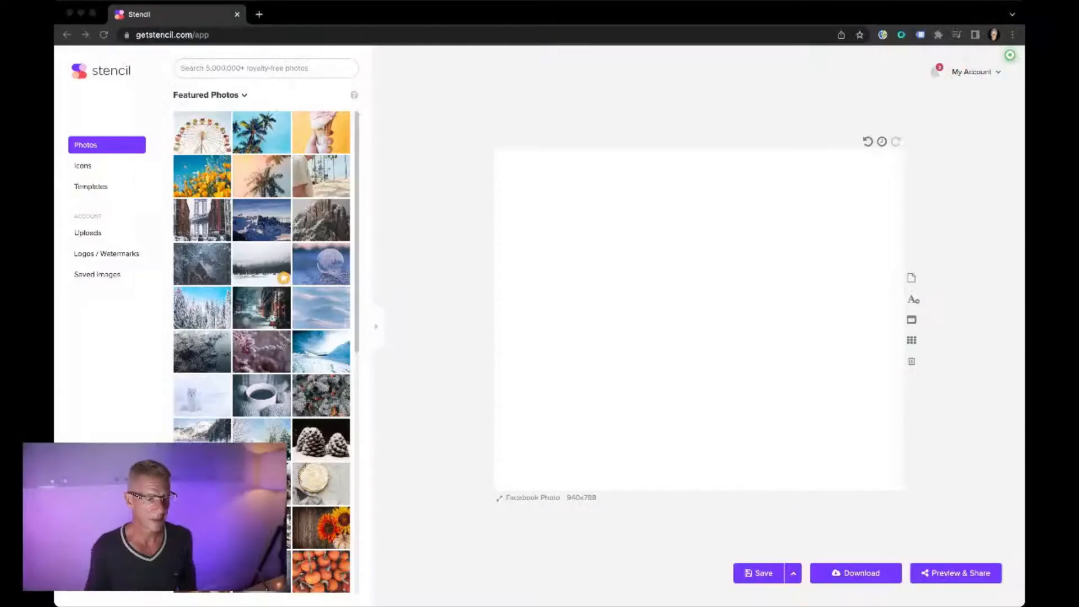
Step: Browse the featured stock photos through the collection and return to its beginning
key("super+Tab")
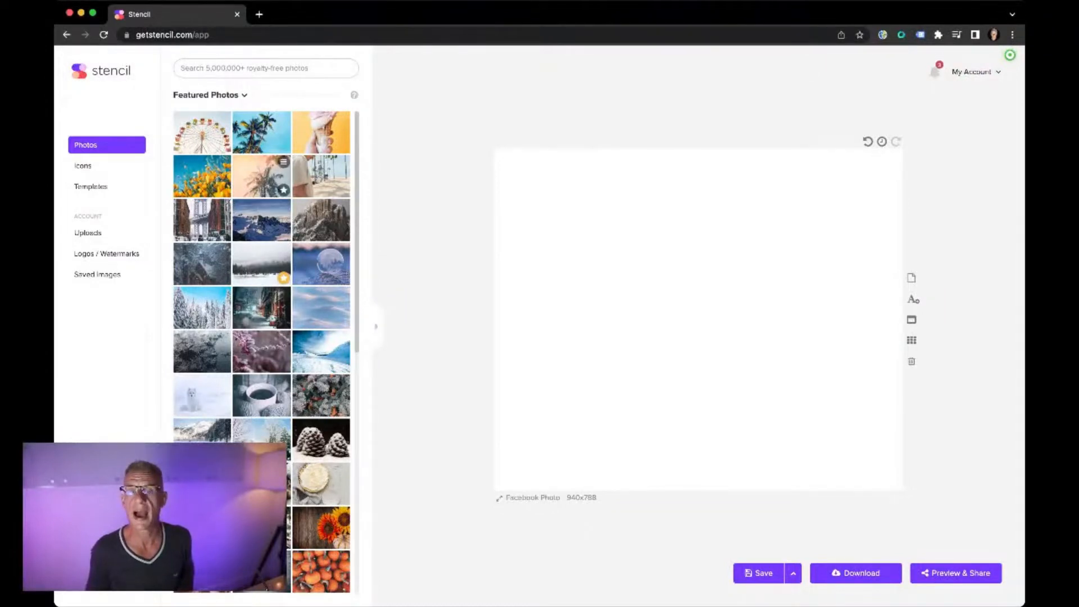
scroll(261, 353, "down", 15)
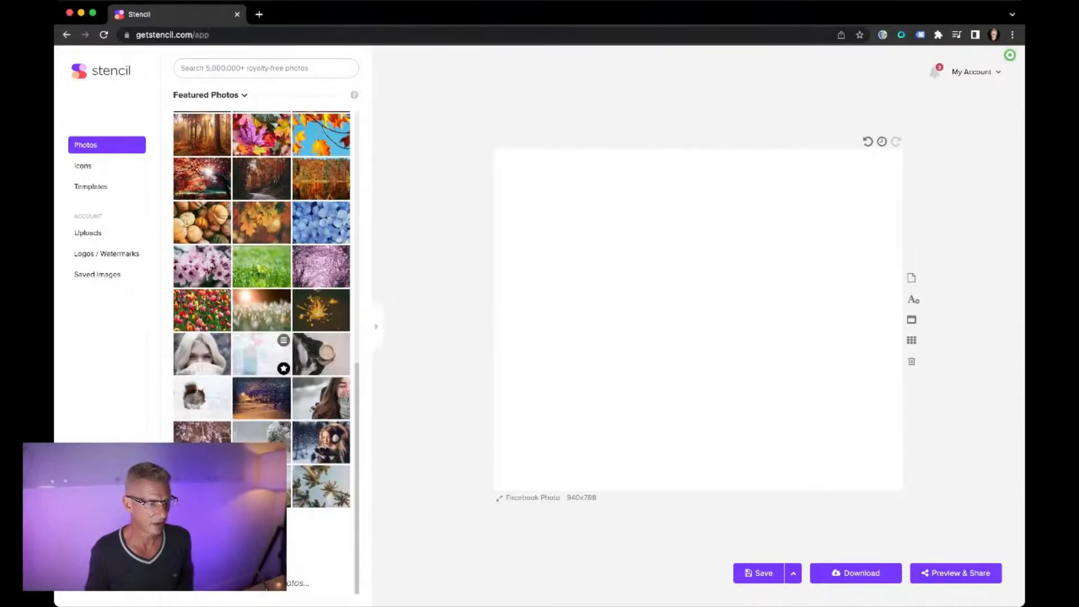
scroll(261, 353, "down", 4)
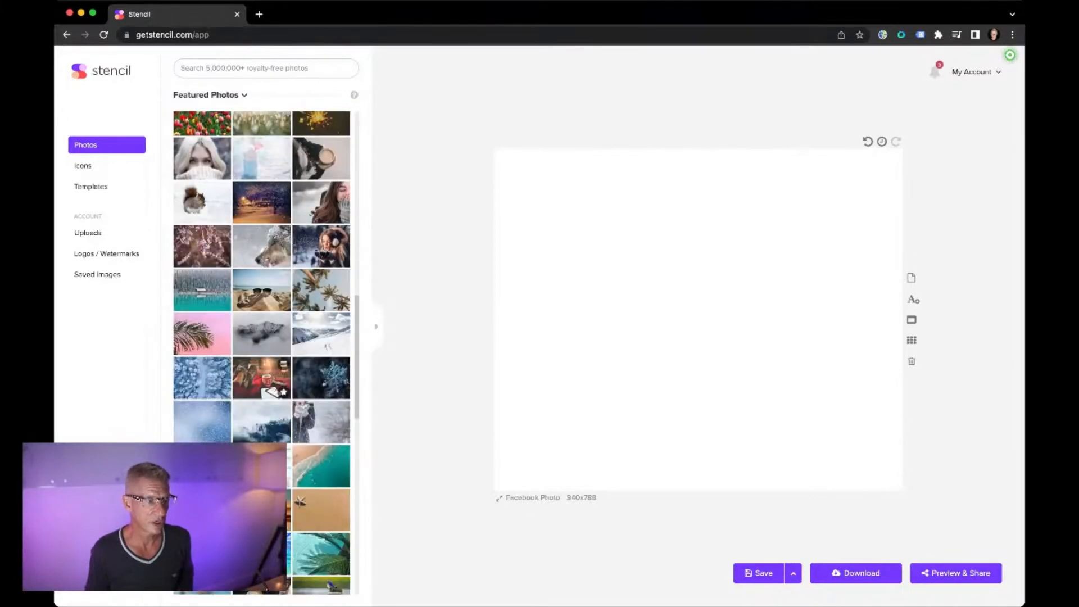
scroll(261, 355, "down", 5)
scroll(261, 355, "down", 1)
scroll(261, 354, "down", 6)
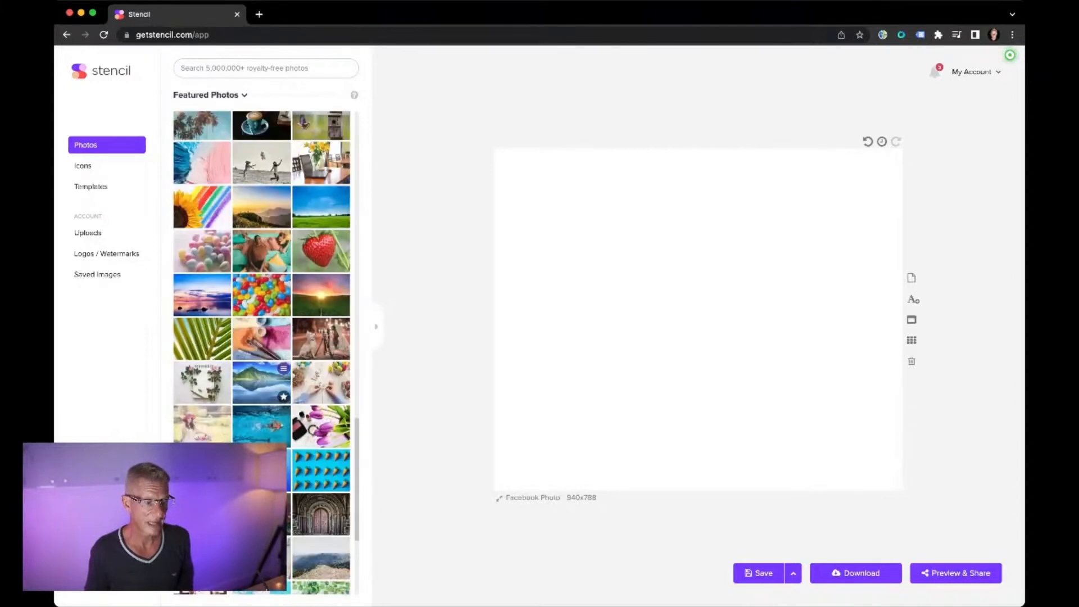
scroll(261, 354, "up", 15)
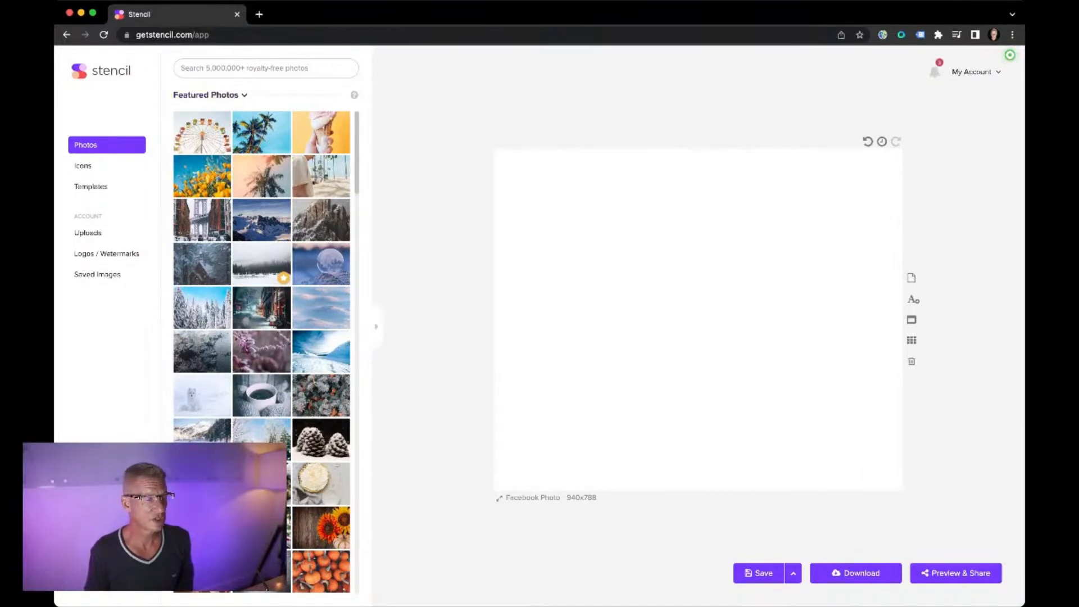
Step: Search the royalty-free photo library for "espresso"
left_click(266, 68)
type("espres")
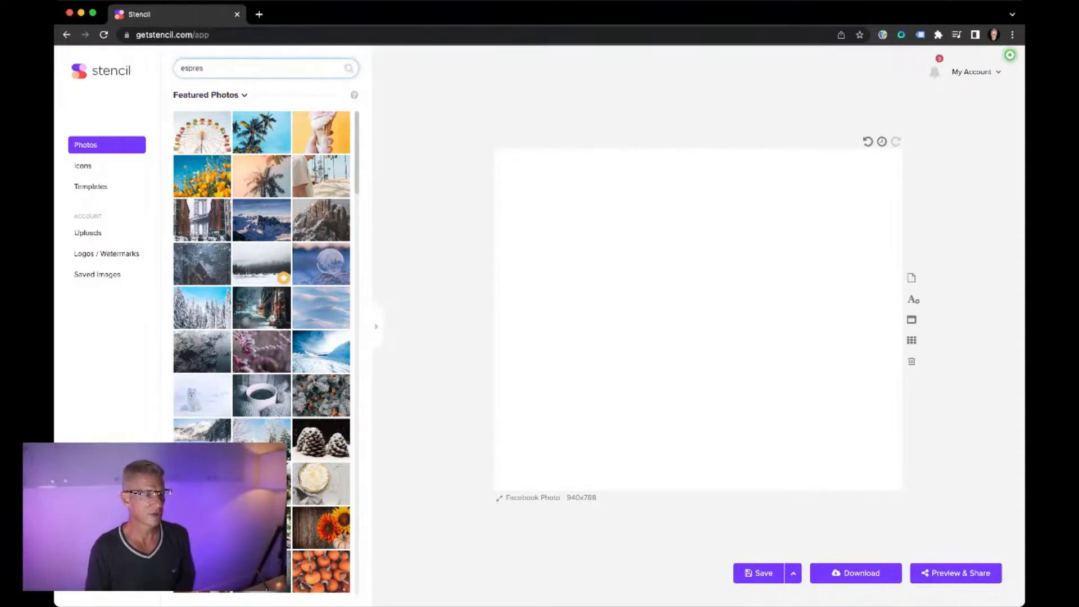
key("Return")
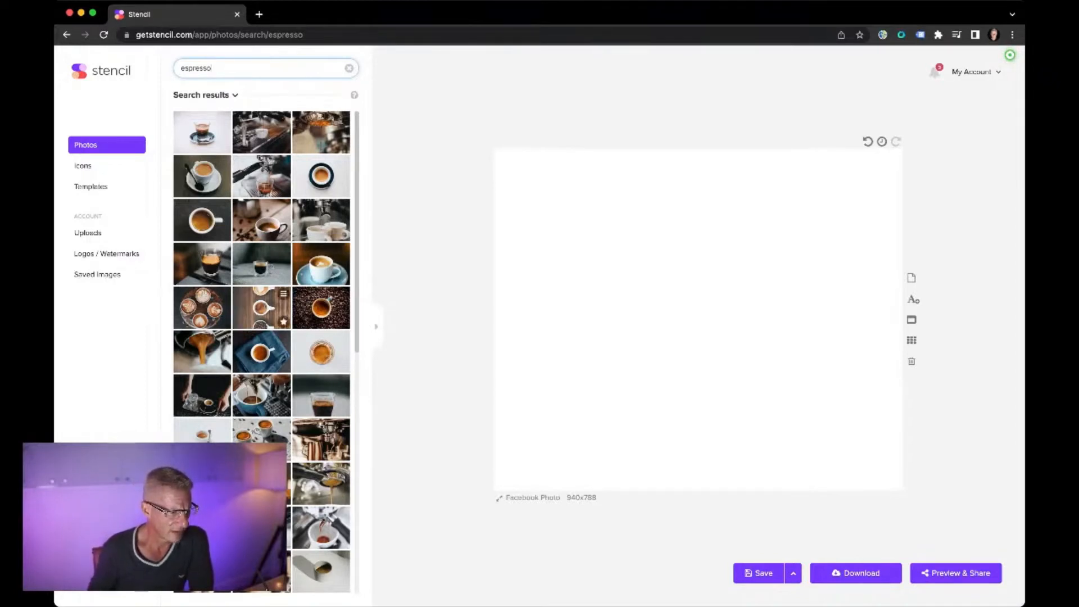
Step: Browse the espresso photos and fill the canvas with the close-up of a coffee cup beside roasted beans
scroll(262, 304, "down", 5)
scroll(261, 289, "down", 5)
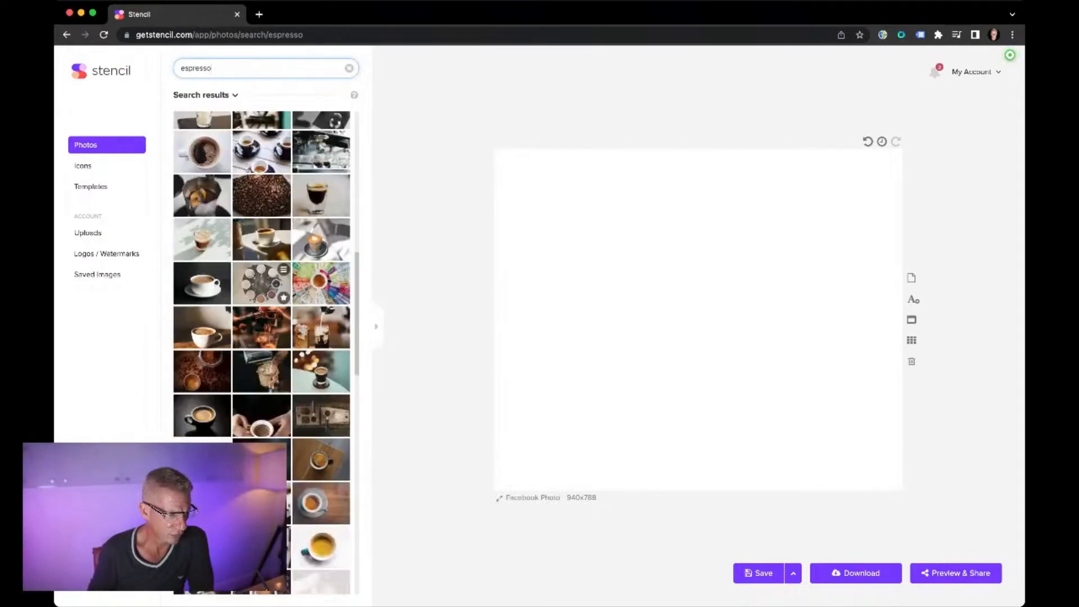
scroll(261, 304, "down", 3)
scroll(262, 287, "down", 6)
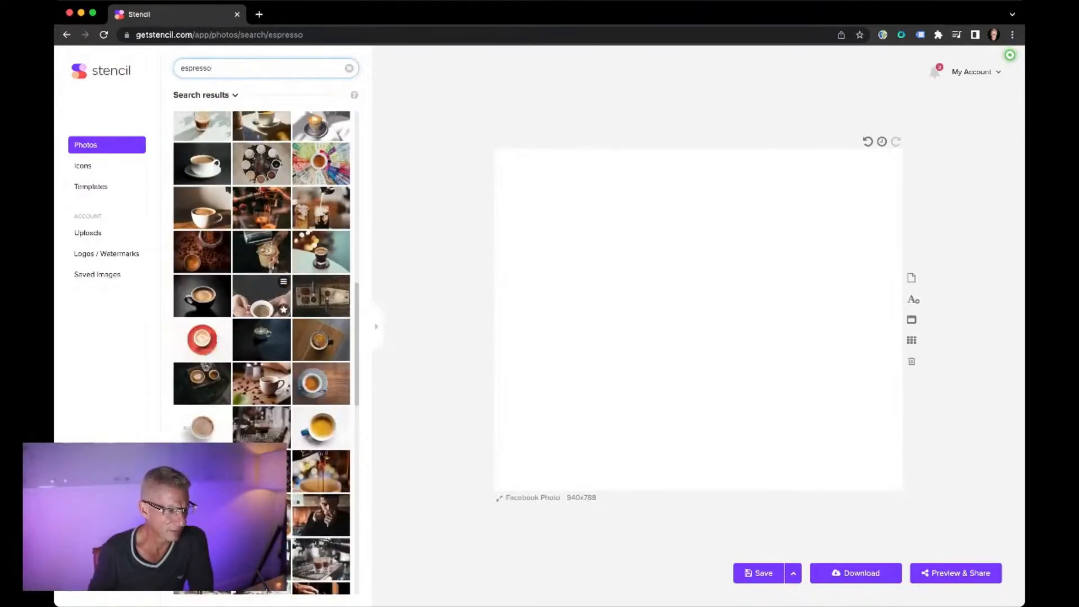
scroll(262, 292, "down", 5)
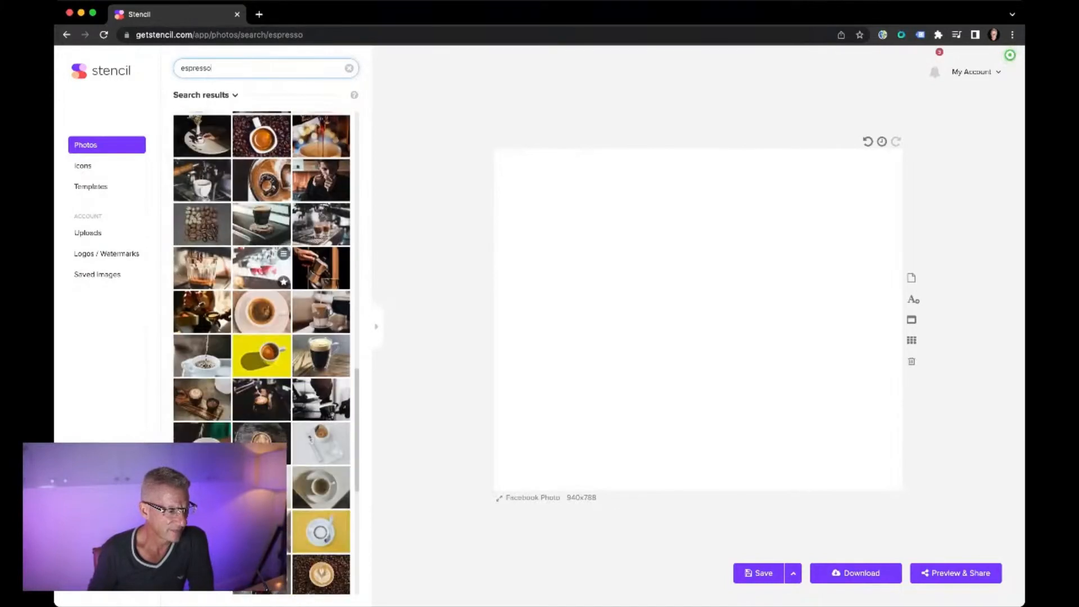
scroll(261, 293, "down", 6)
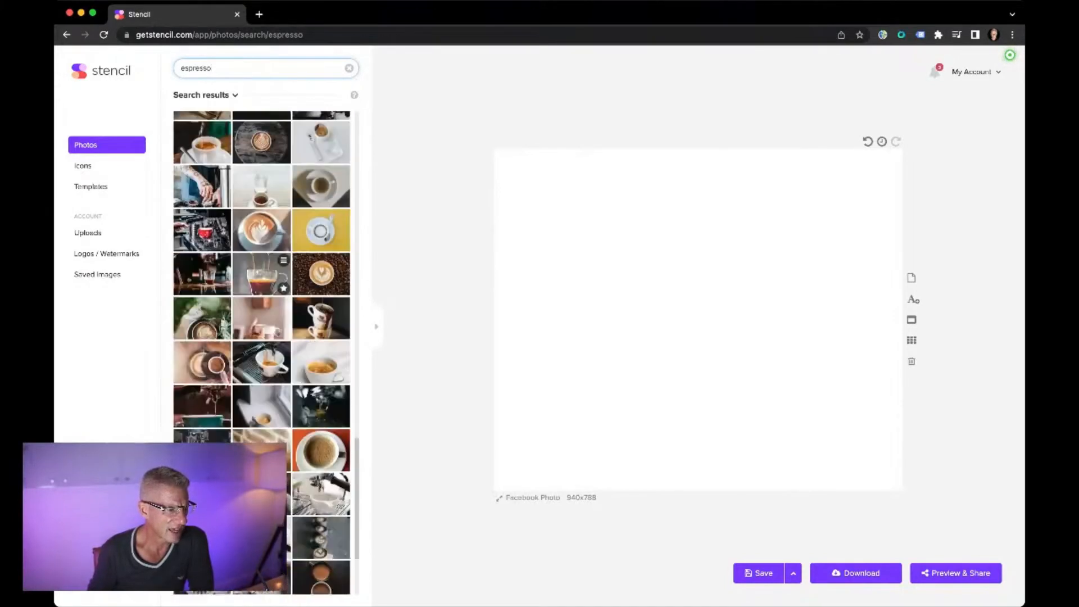
scroll(261, 292, "down", 2)
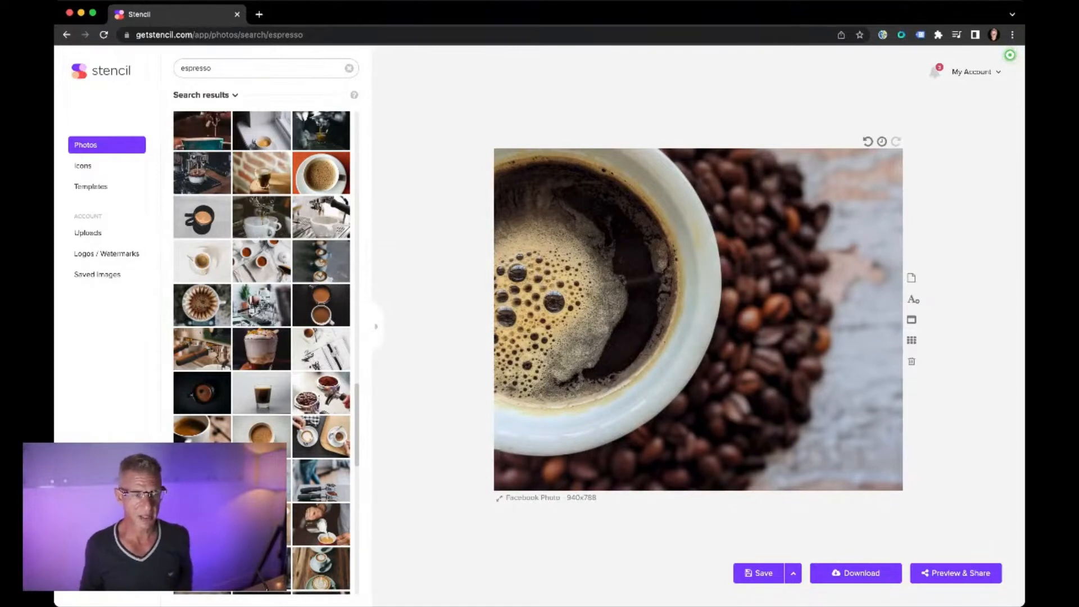
Step: Add a text box over the coffee beans in the photo's upper part and set its text color to white
key("t")
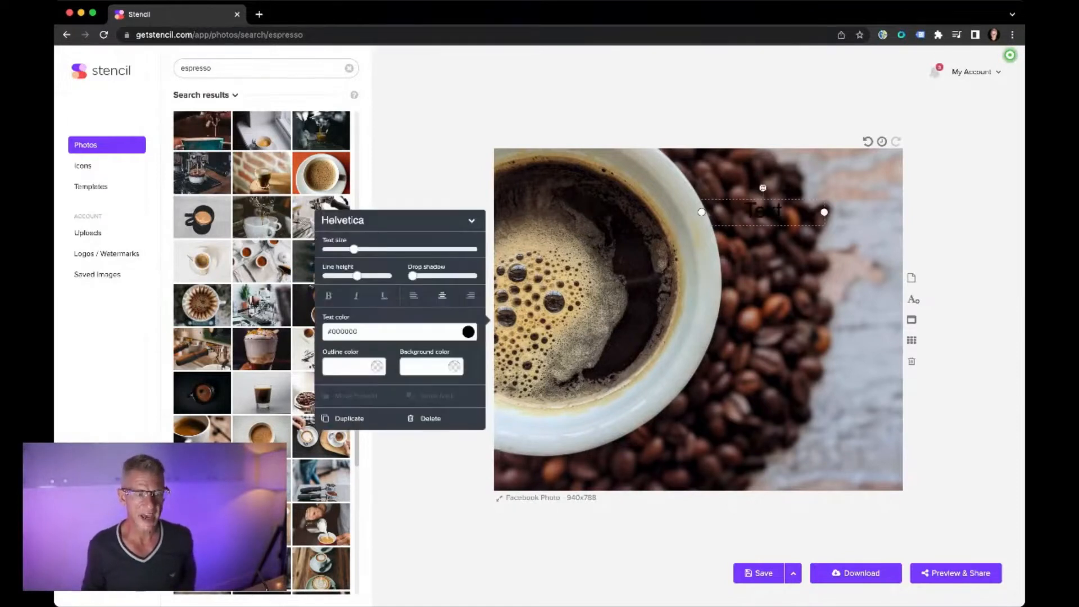
left_click_drag(764, 212, 804, 220)
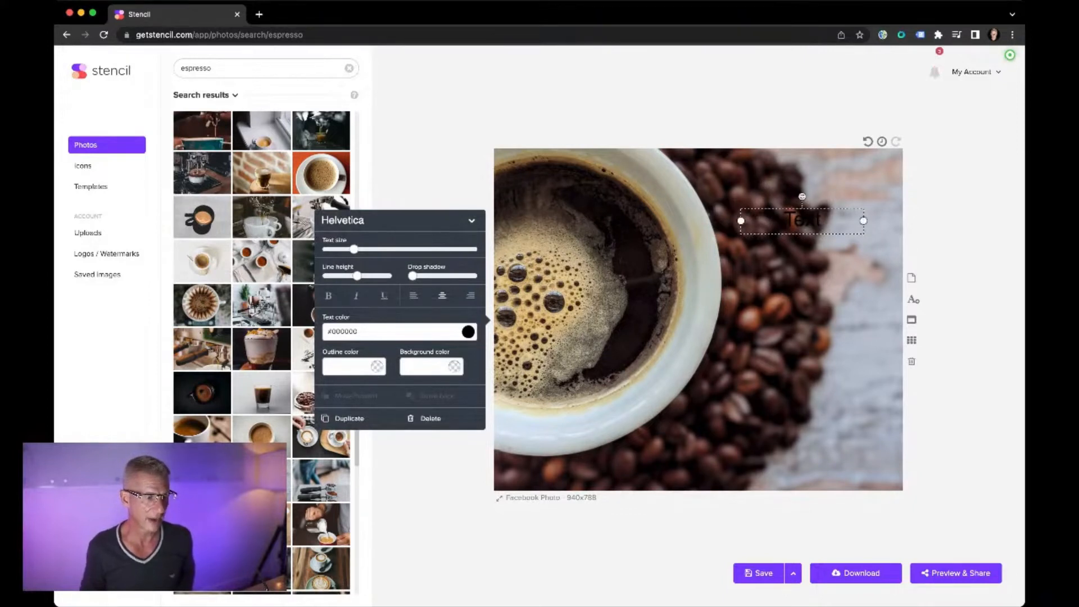
left_click(468, 332)
left_click_drag(360, 225, 340, 209)
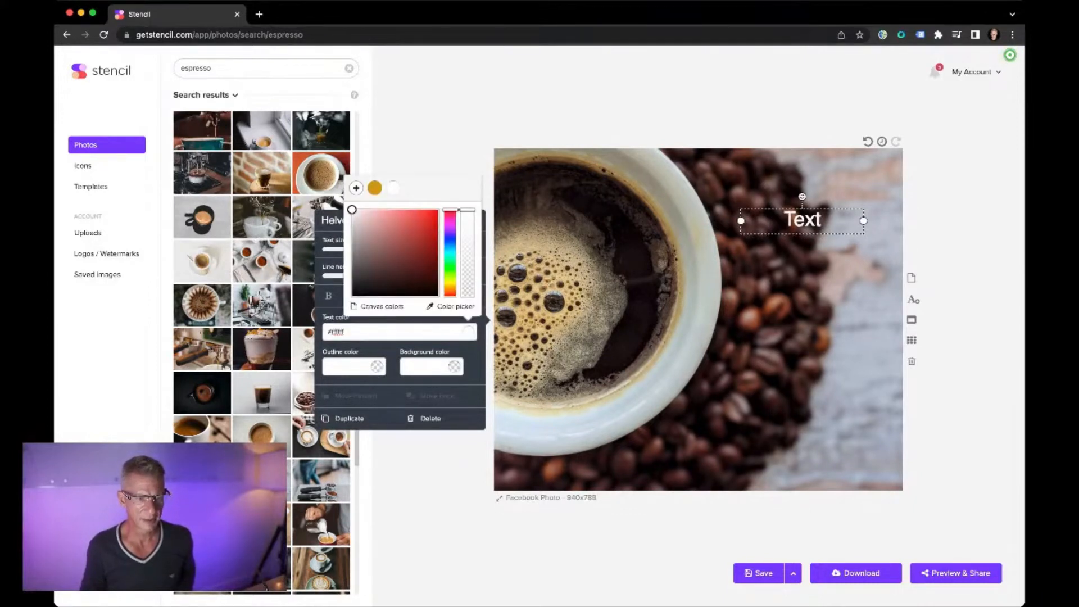
key("Escape")
Step: Move the text box toward the cup's rim and replace its text with "Happy Monday Let's Get To Work", one word per line
left_click_drag(802, 219, 740, 219)
double_click(740, 219)
type("Happy")
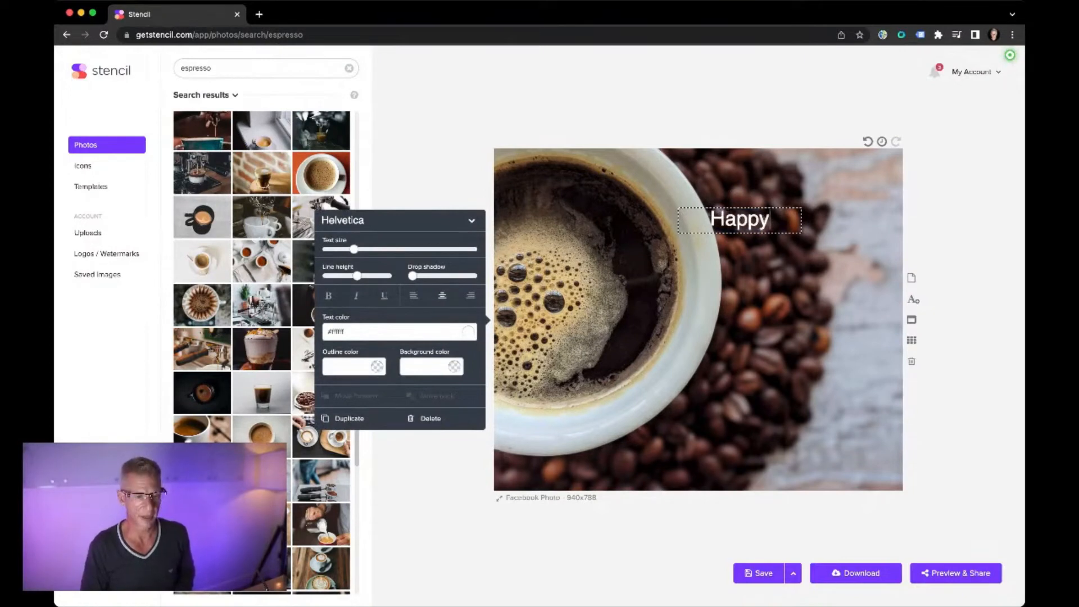
key("Return")
type("Monday")
key("Return")
type("Le")
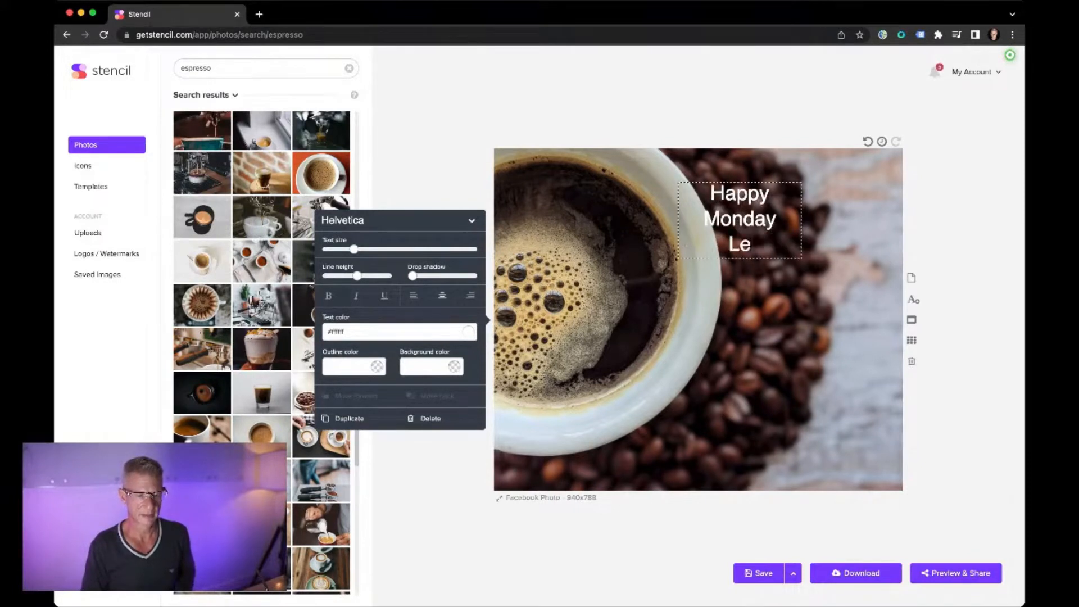
type("t's Get")
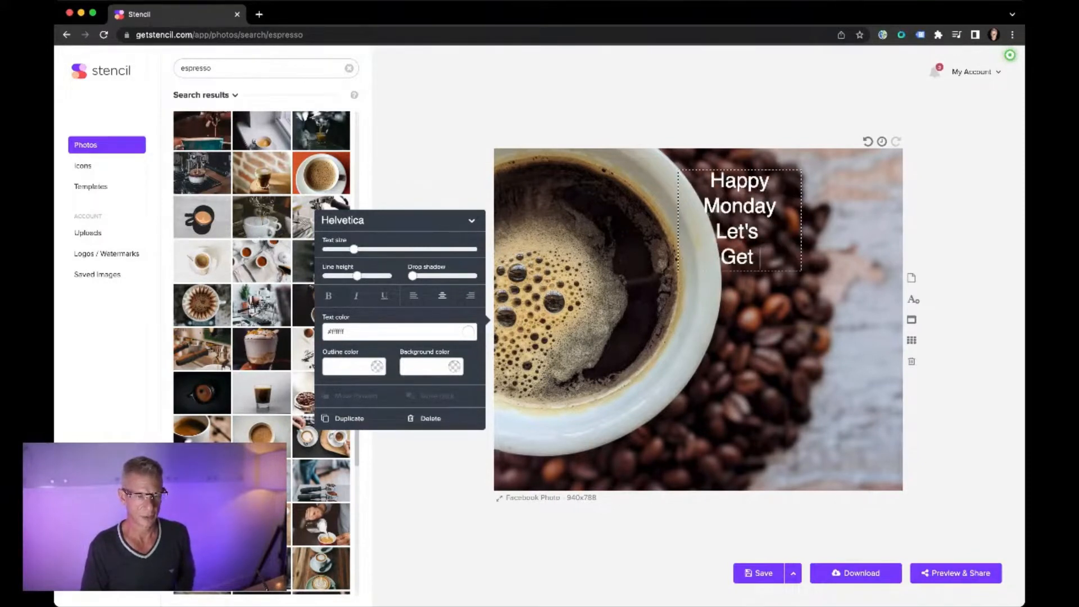
key("Return")
type("to")
key("BackSpace")
key("BackSpace")
type("To")
key("Return")
type("Work")
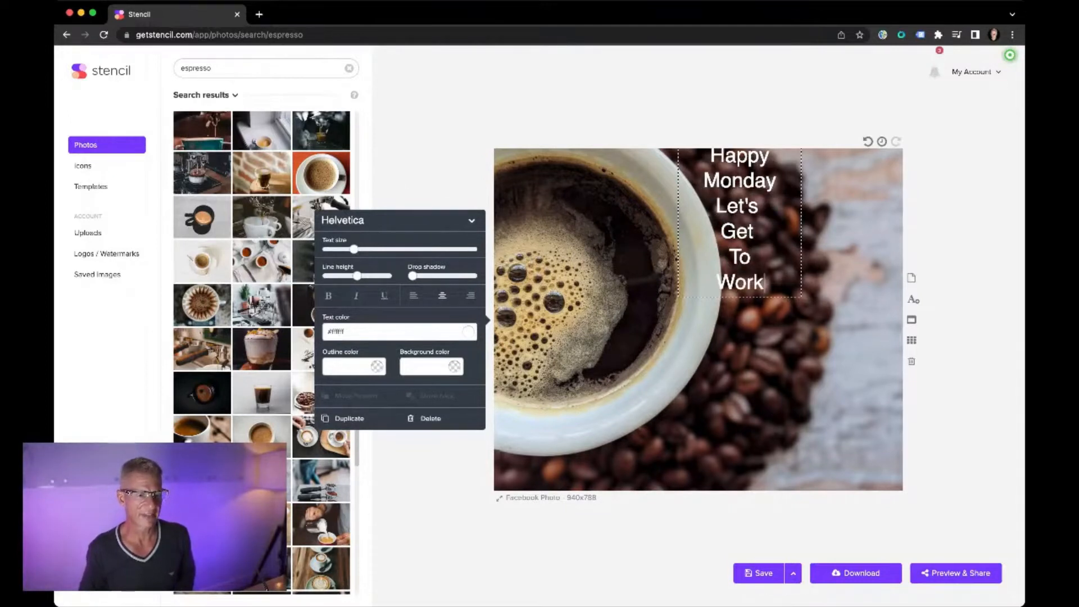
Step: Lower the six-line text to mid-canvas, left-align it and widen its box toward the wooden surface
key("Escape")
left_click_drag(740, 218, 734, 280)
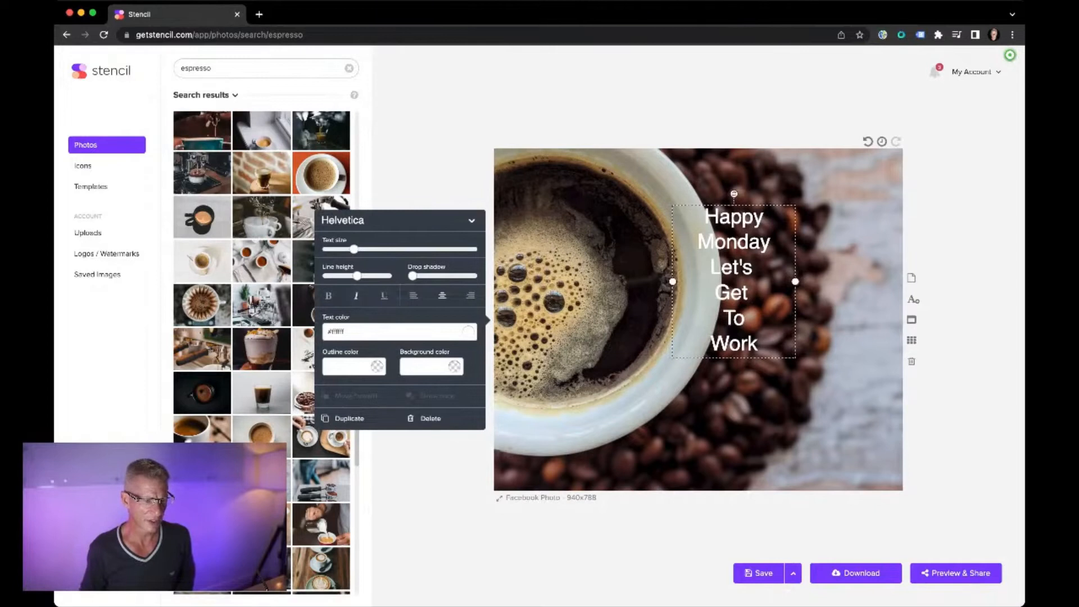
left_click(414, 295)
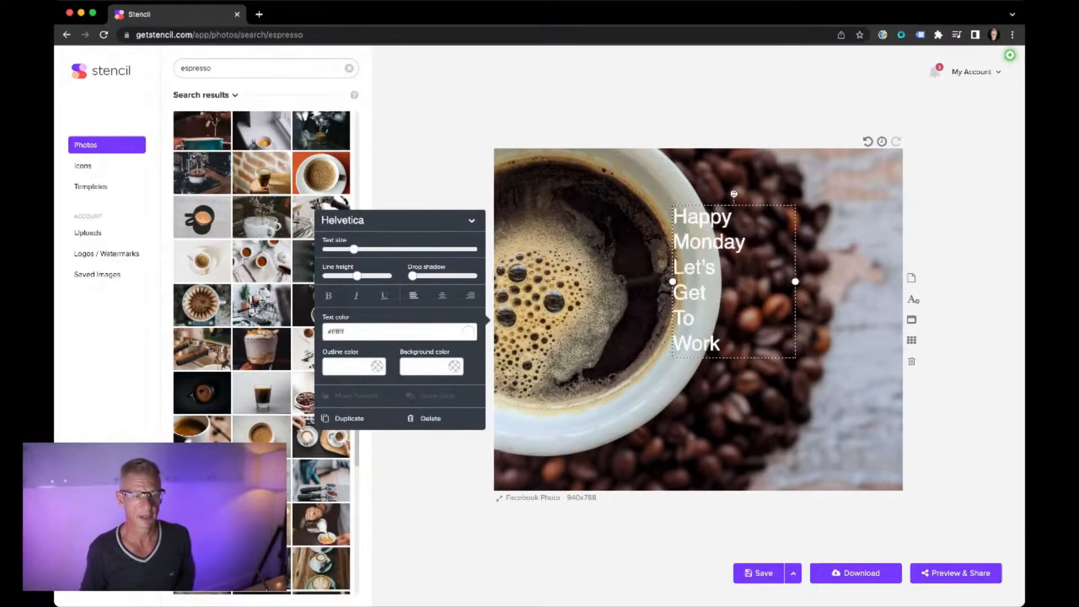
left_click_drag(795, 281, 857, 281)
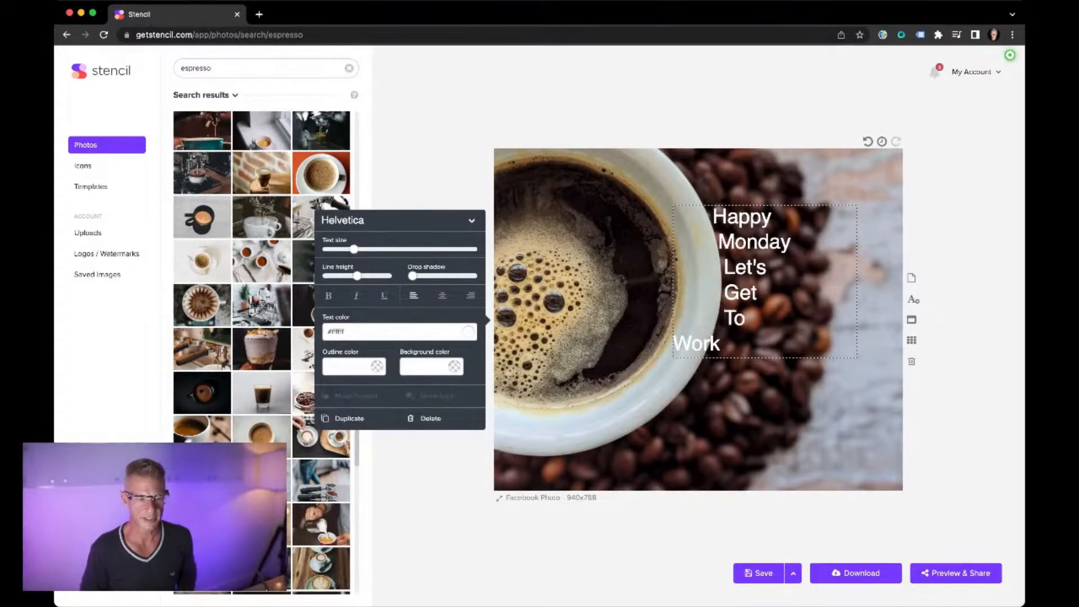
Step: Indent the text lines with spaces to follow the cup's curved rim and nudge the whole block slightly to the right
key("BackSpace")
key("Down")
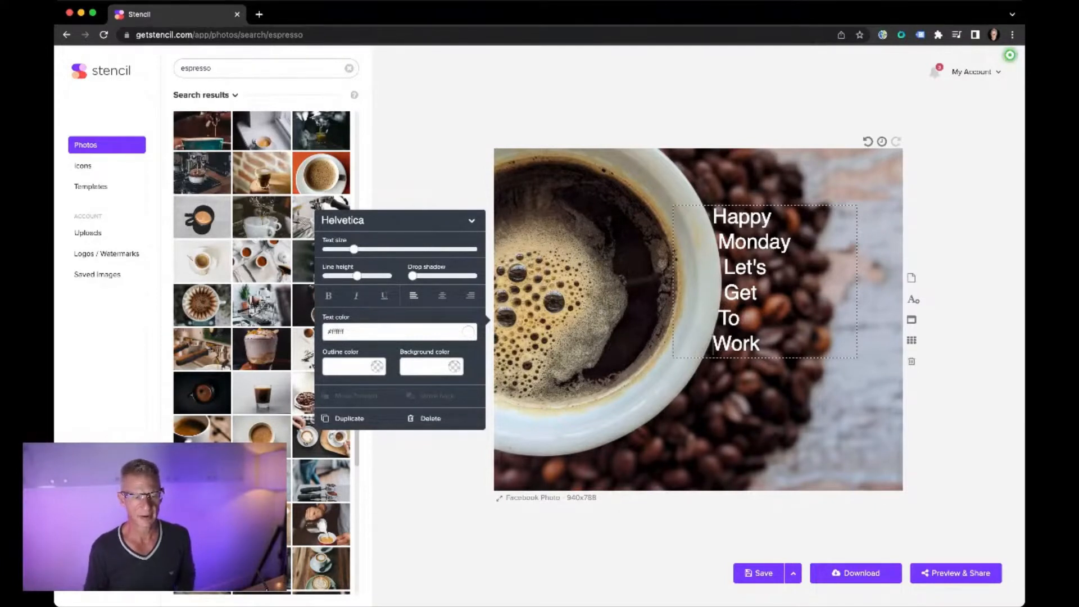
left_click(596, 320)
left_click(753, 281)
key("Right")
key("Right")
key("Right")
key("Right")
key("Right")
key("Right")
key("Right")
key("Right")
key("Right")
key("Right")
key("Right")
key("Right")
key("Right")
key("Right")
key("Right")
key("Right")
key("Right")
key("Right")
key("Right")
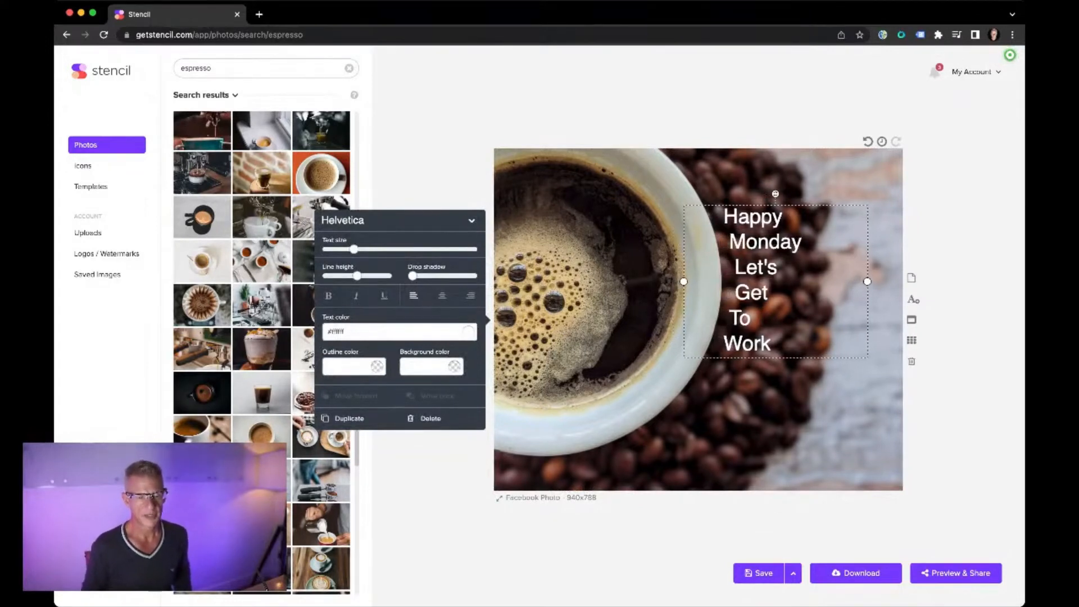
Step: Change the font of the "Happy Monday" text to Kaushan Script
left_click(607, 421)
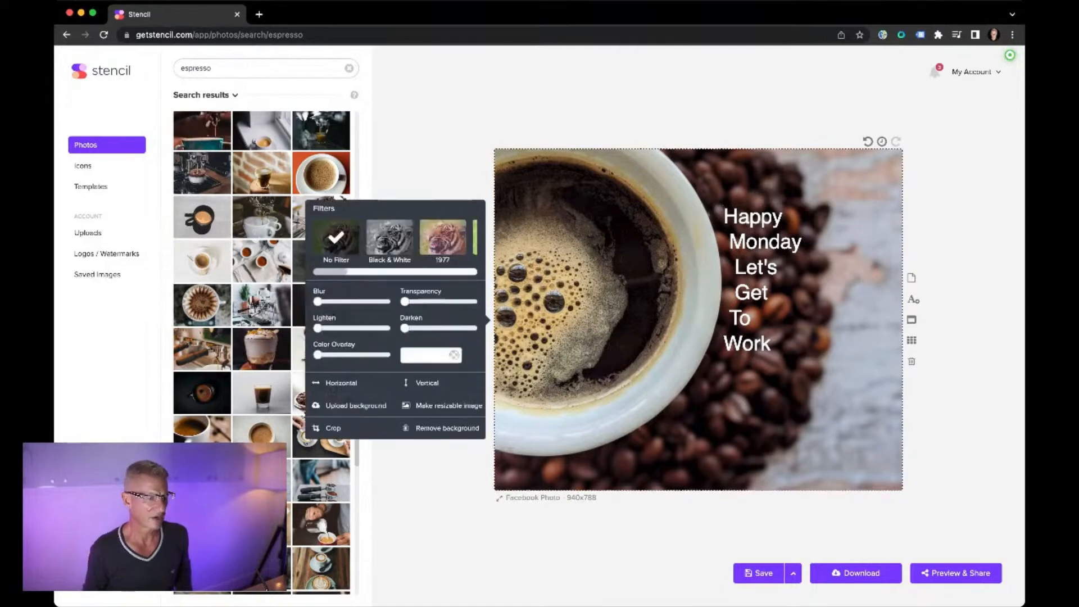
left_click(762, 281)
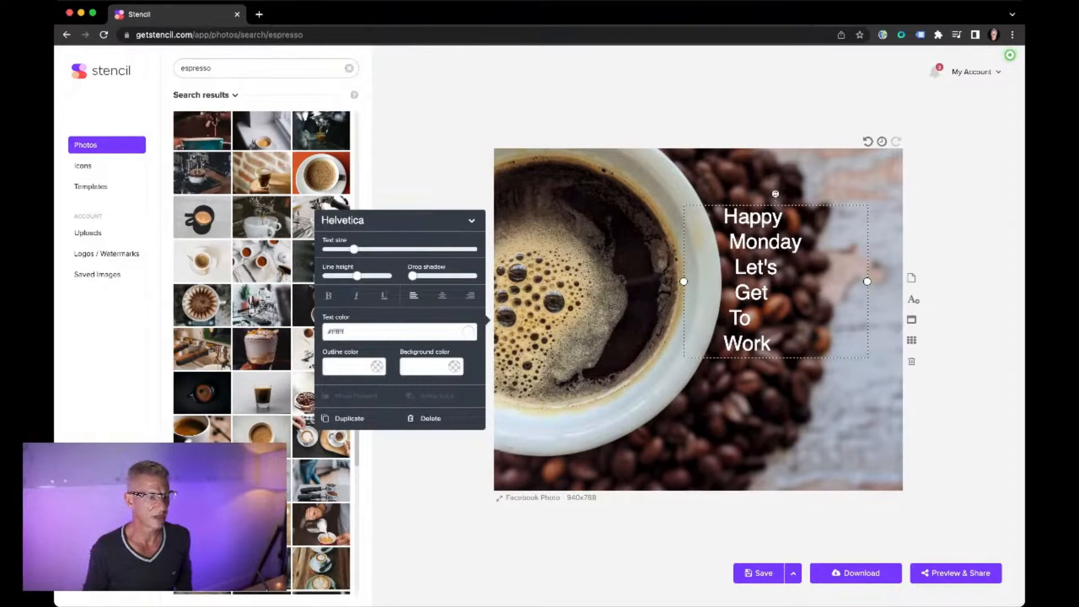
left_click(399, 221)
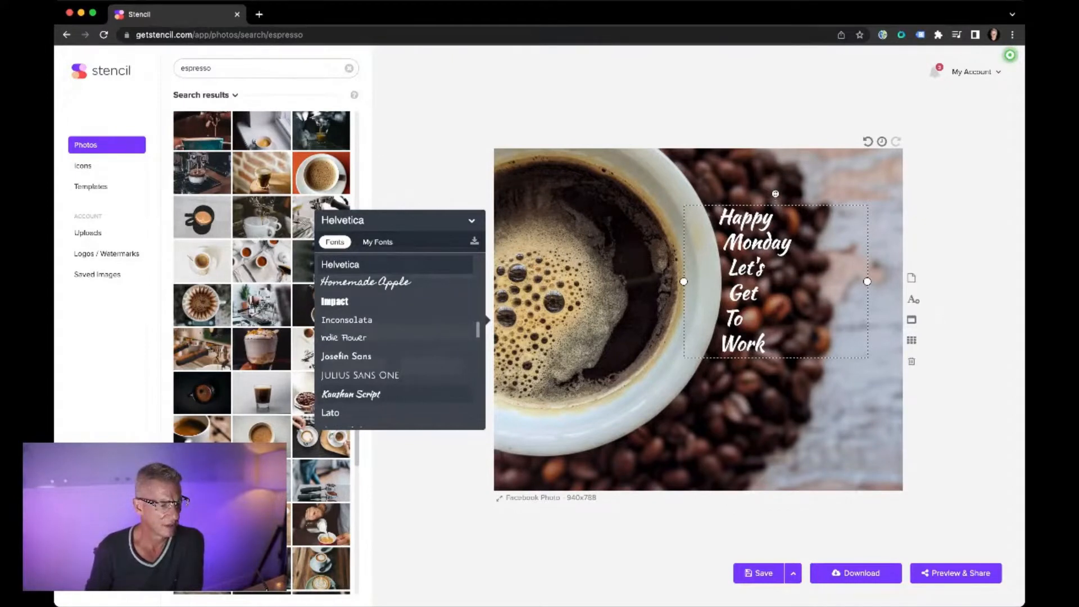
left_click(351, 394)
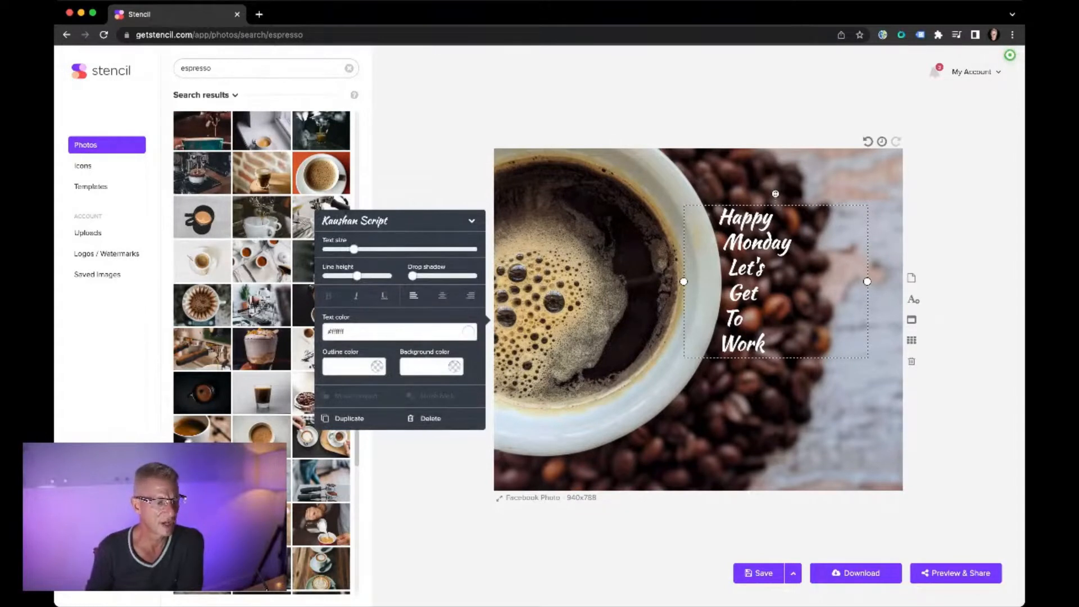
Step: Enlarge the text to a size of about 69 and shift the block slightly down and toward the cup
mouse_move(357, 276)
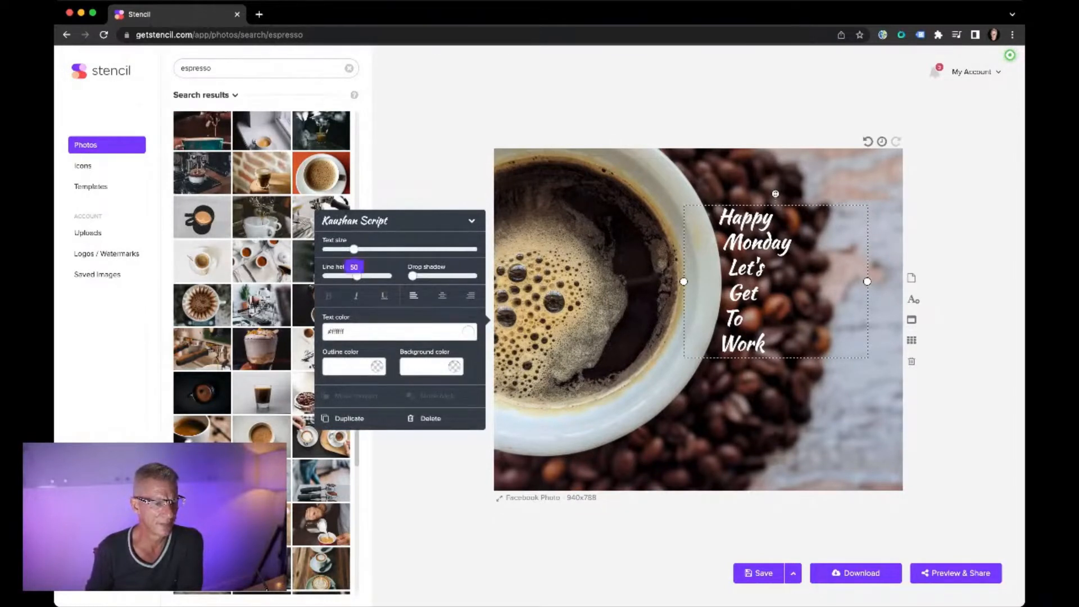
left_click_drag(353, 249, 366, 249)
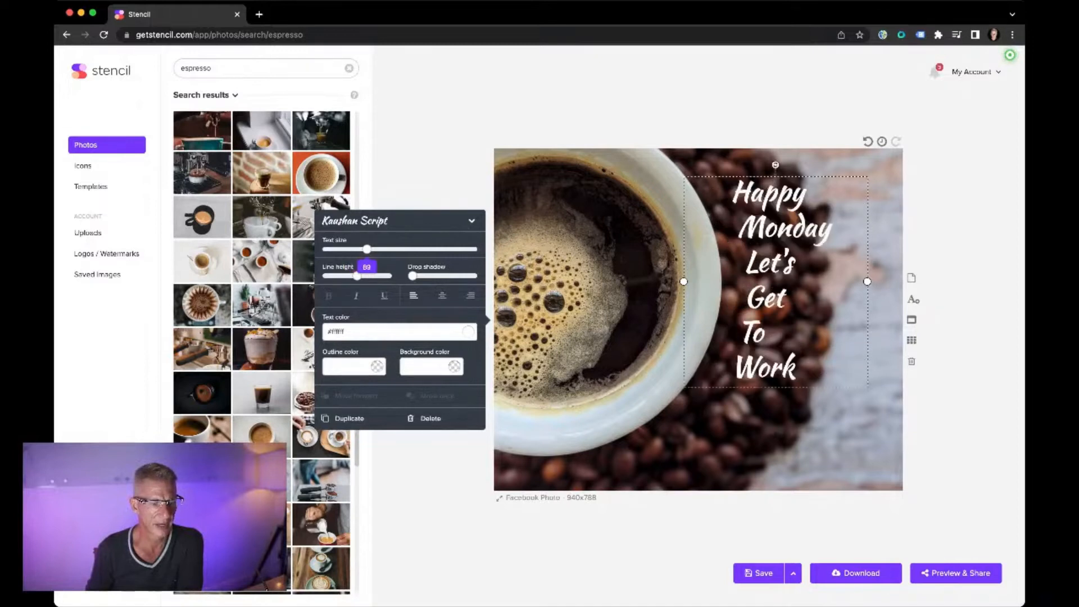
left_click_drag(776, 282, 764, 294)
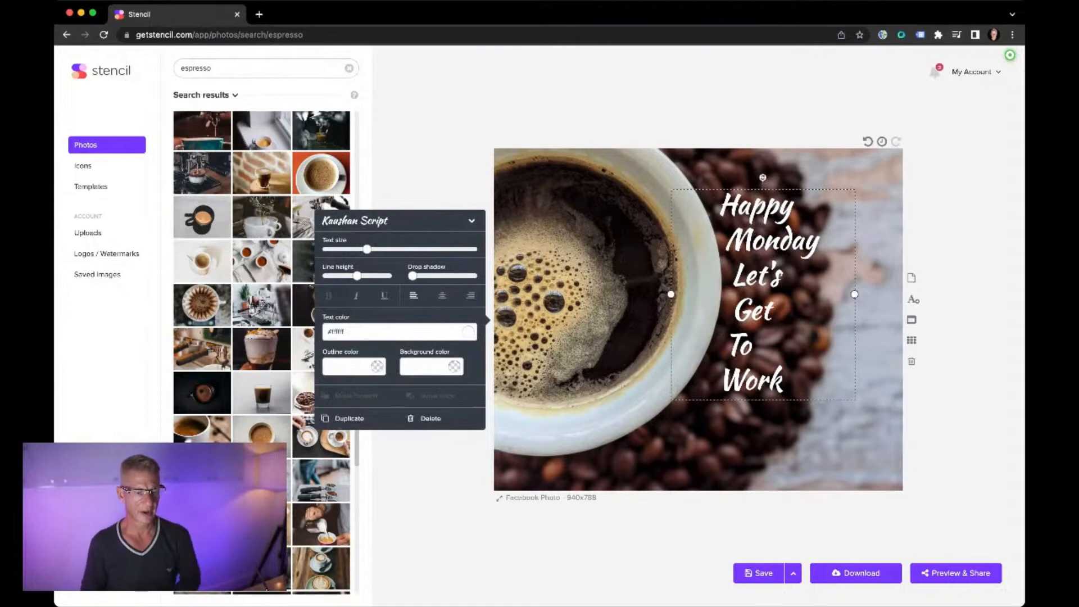
Step: Adjust the leading spaces of the lower lines so "Get", "To" and "Work" step back along the cup's rim, and finish editing the text
key("BackSpace")
key("BackSpace")
key("Up")
key("Up")
key("Down")
key("Right")
key("Right")
key("BackSpace")
key("Up")
key("Right")
key("Right")
key("BackSpace")
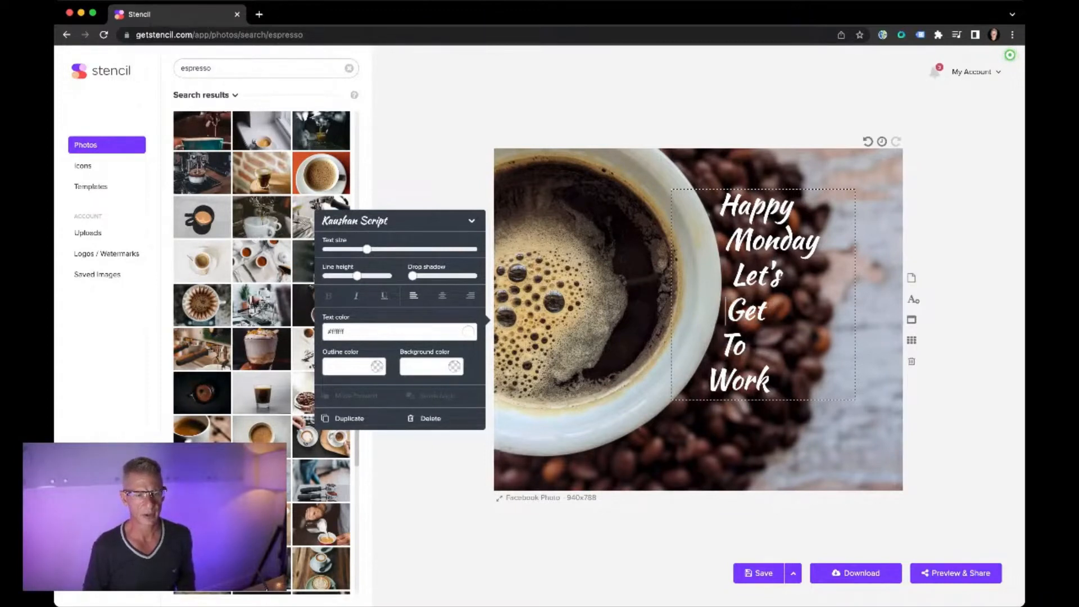
key("Up")
key("Up")
key("Up")
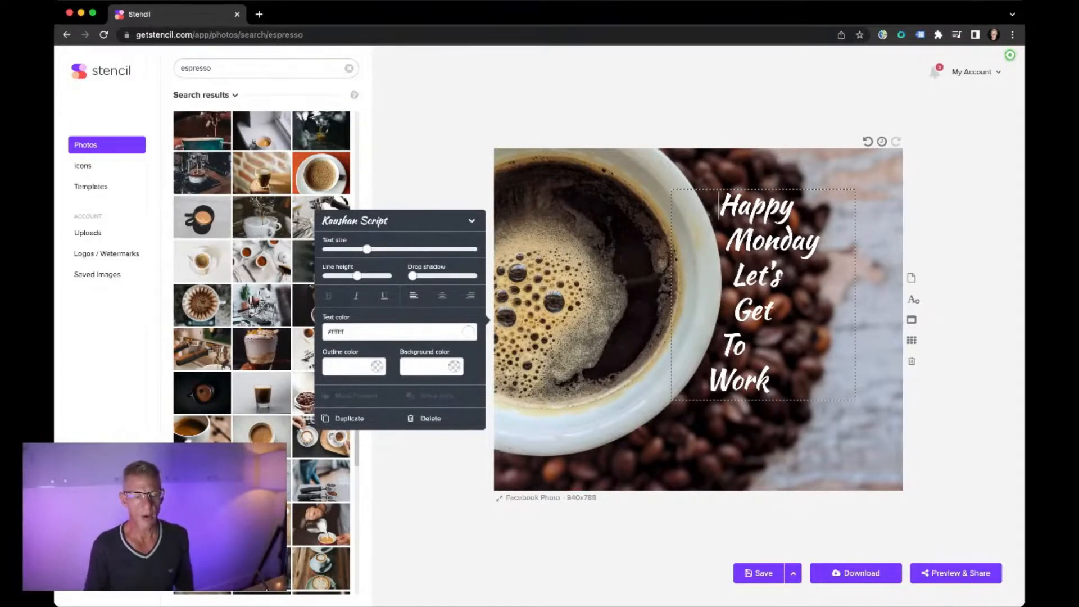
left_click(376, 326)
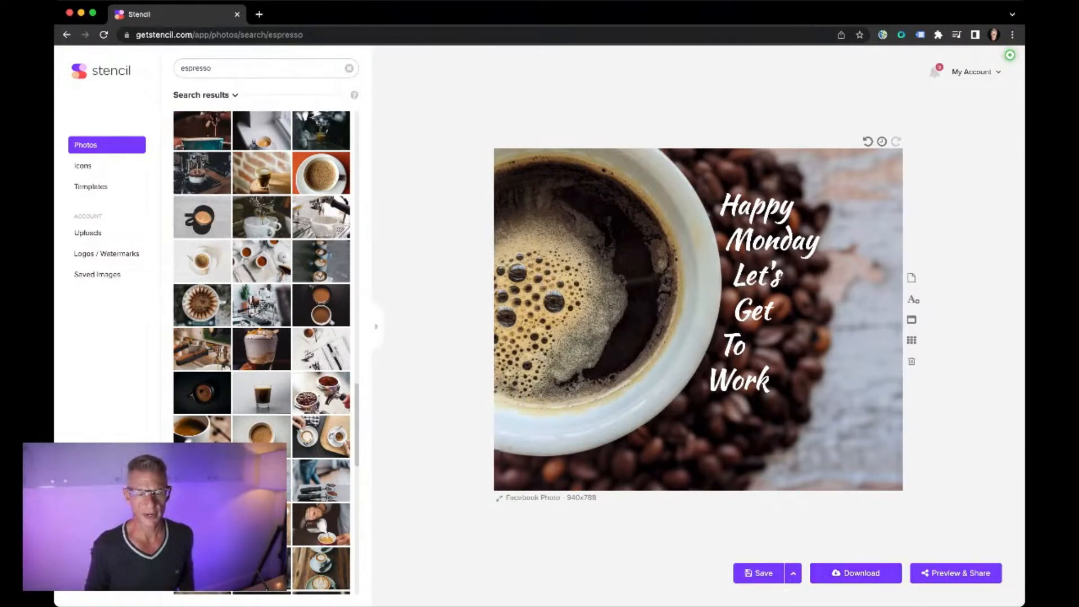
Step: Start a new blank canvas, discarding the unsaved coffee design, and search the photo library for "gradient"
left_click(911, 278)
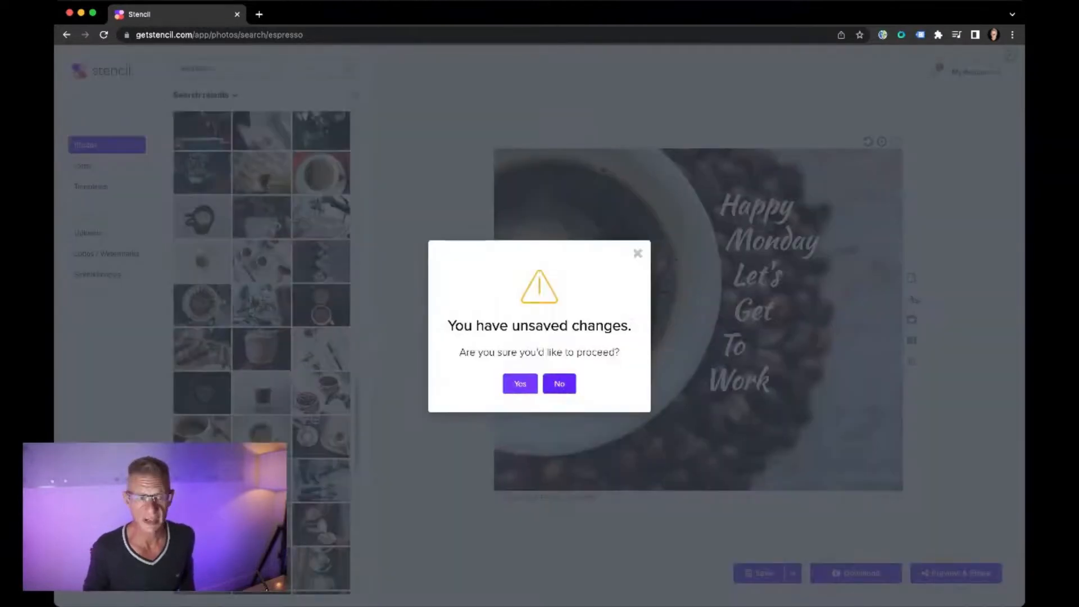
left_click(520, 383)
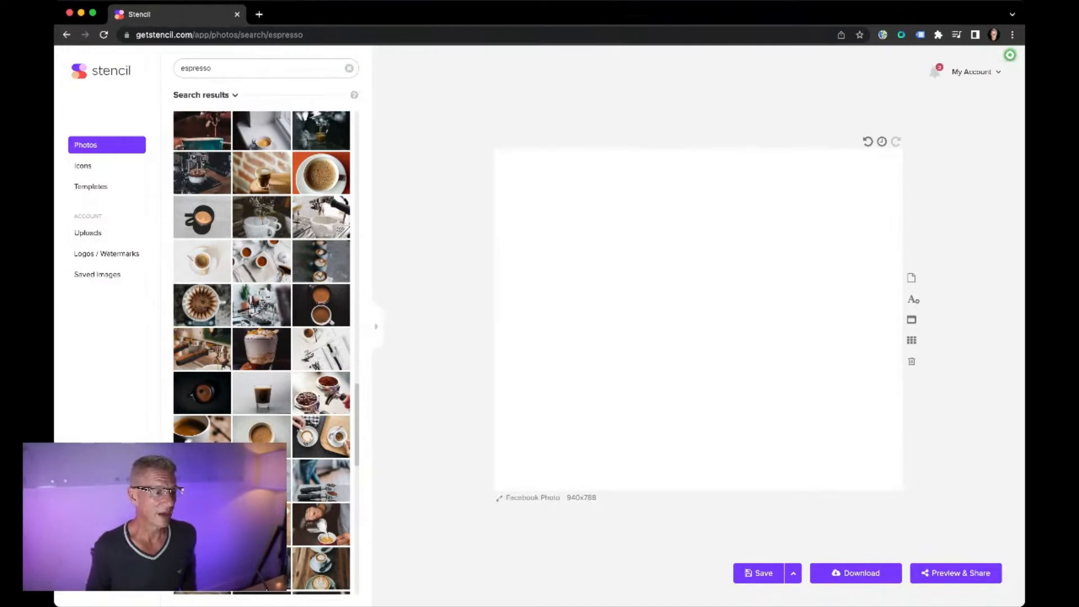
scroll(261, 242, "up", 10)
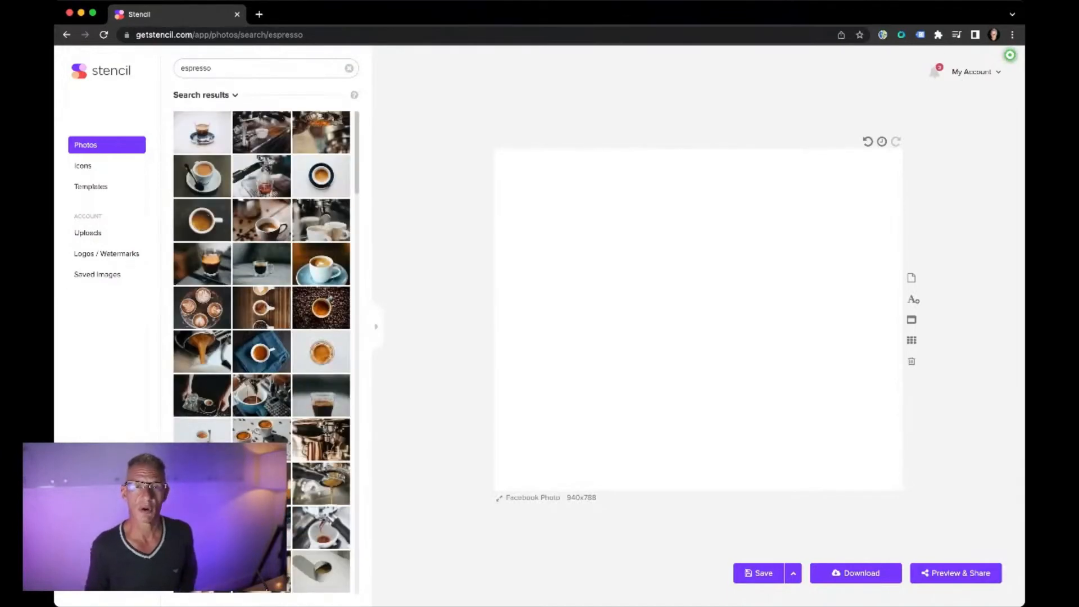
left_click(261, 68)
key("super+a")
type("gradient")
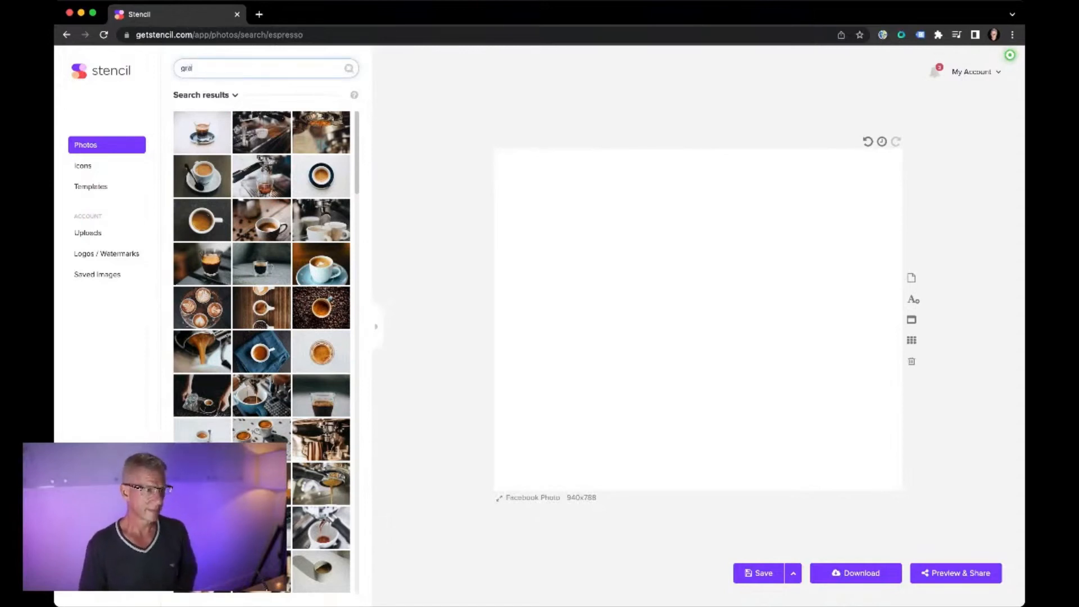
key("Return")
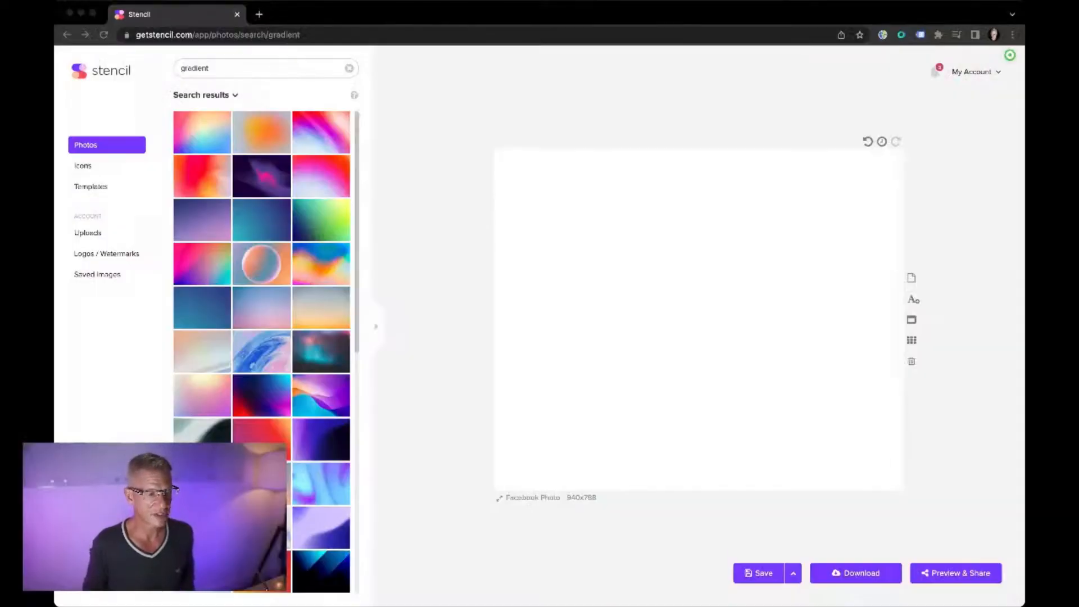
Step: Browse the gradient photos and fill the canvas with the dark blue to pink gradient
left_click(261, 68)
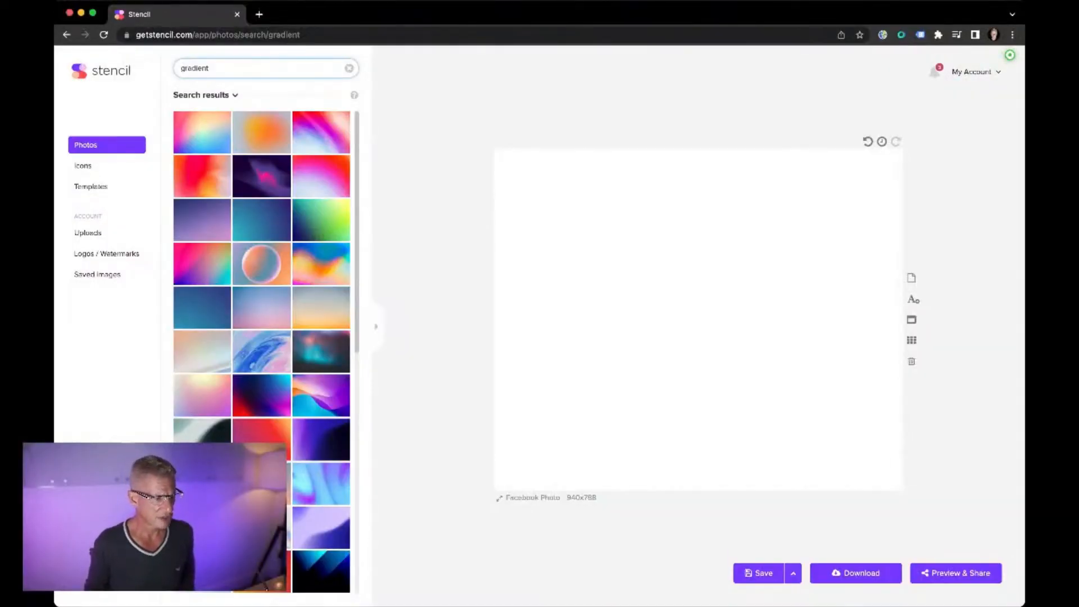
scroll(261, 307, "down", 2)
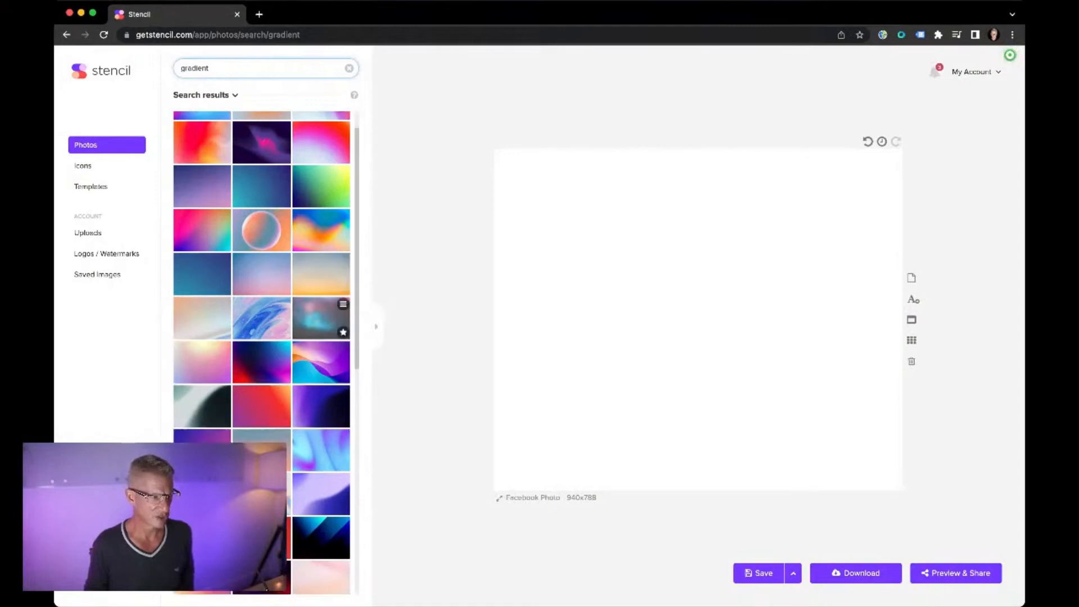
scroll(261, 308, "up", 2)
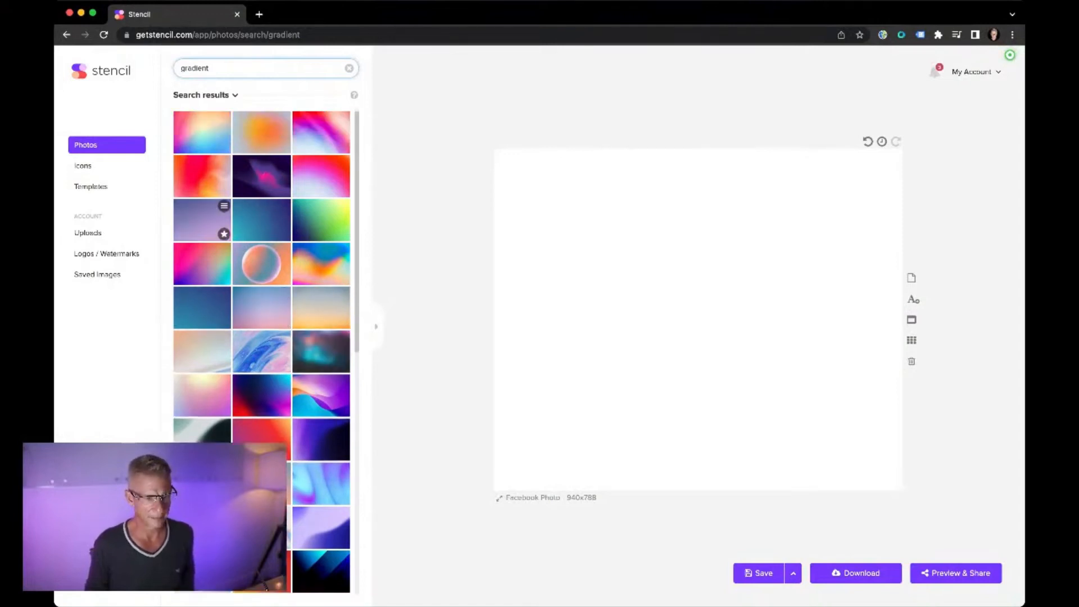
left_click(202, 218)
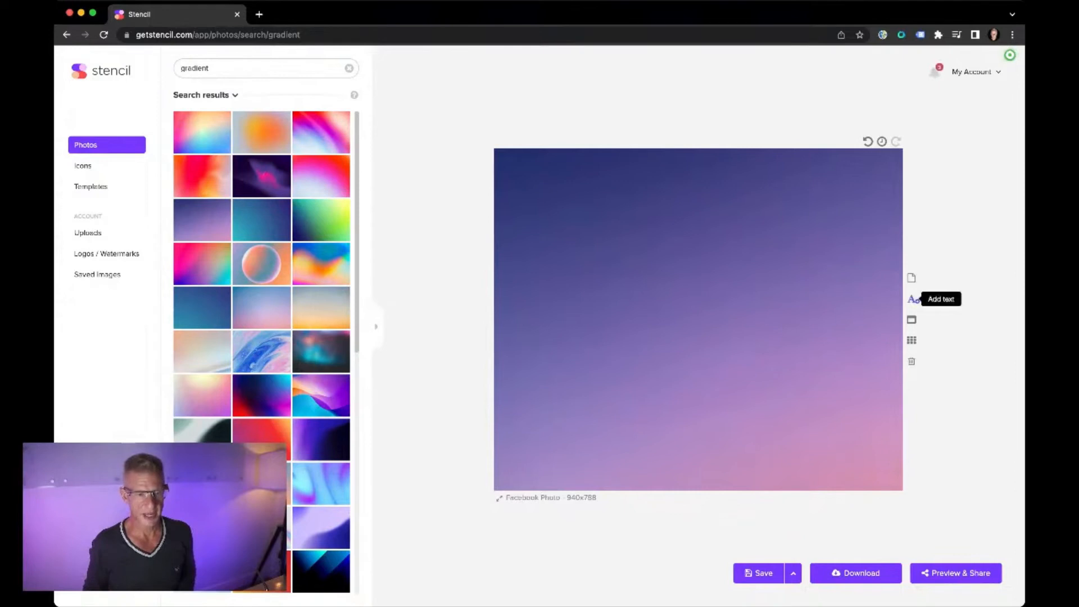
Step: Add a text box in the gradient's upper part reading "Want to get more clients from free socail media posts?"
left_click(913, 299)
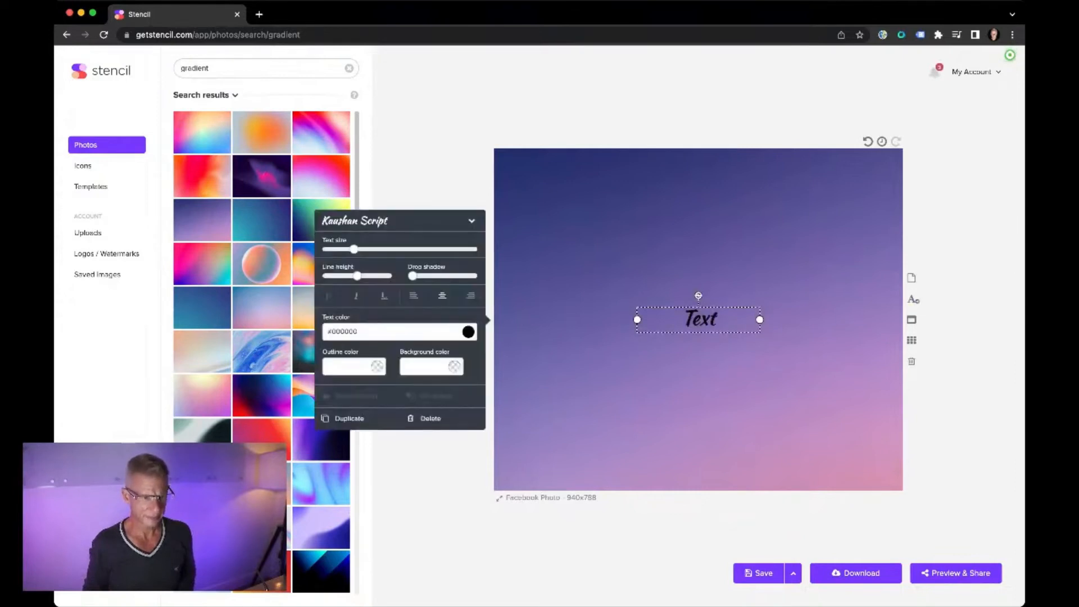
left_click_drag(701, 319, 693, 231)
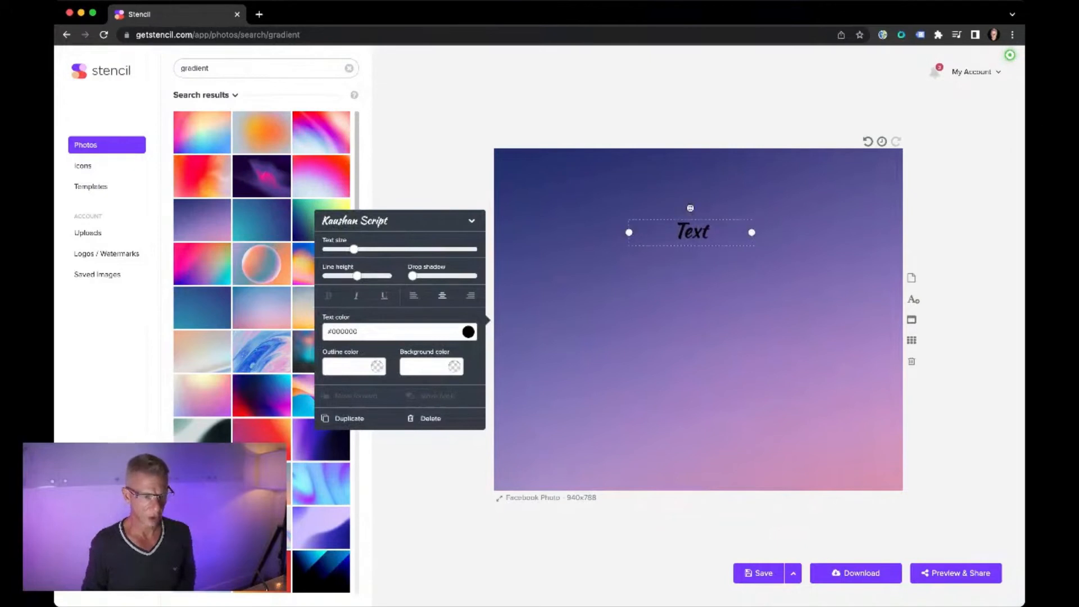
double_click(693, 231)
type("Want to get m")
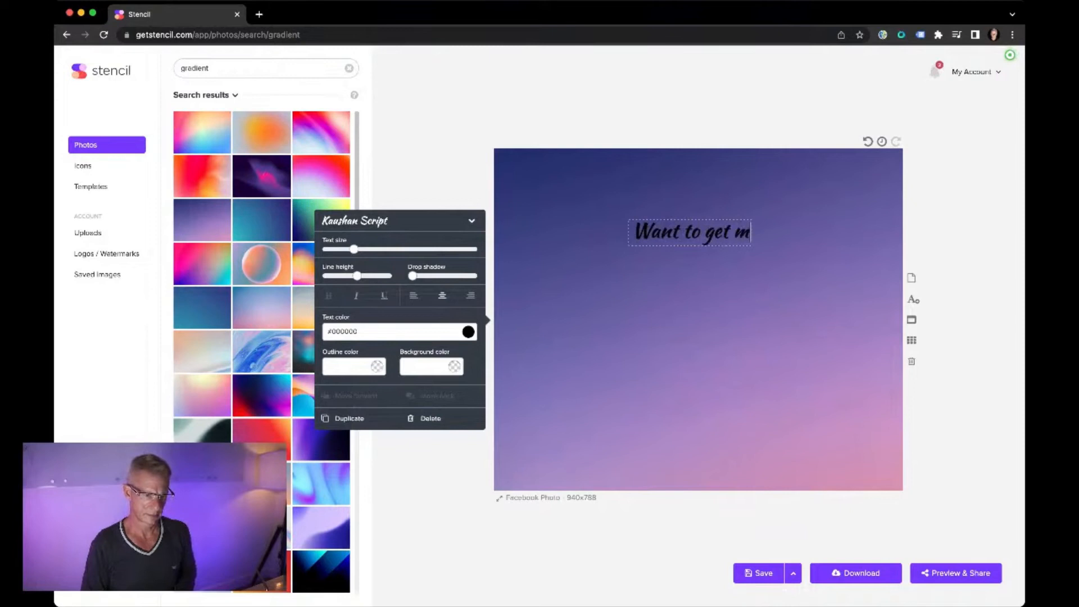
type("ore clients f")
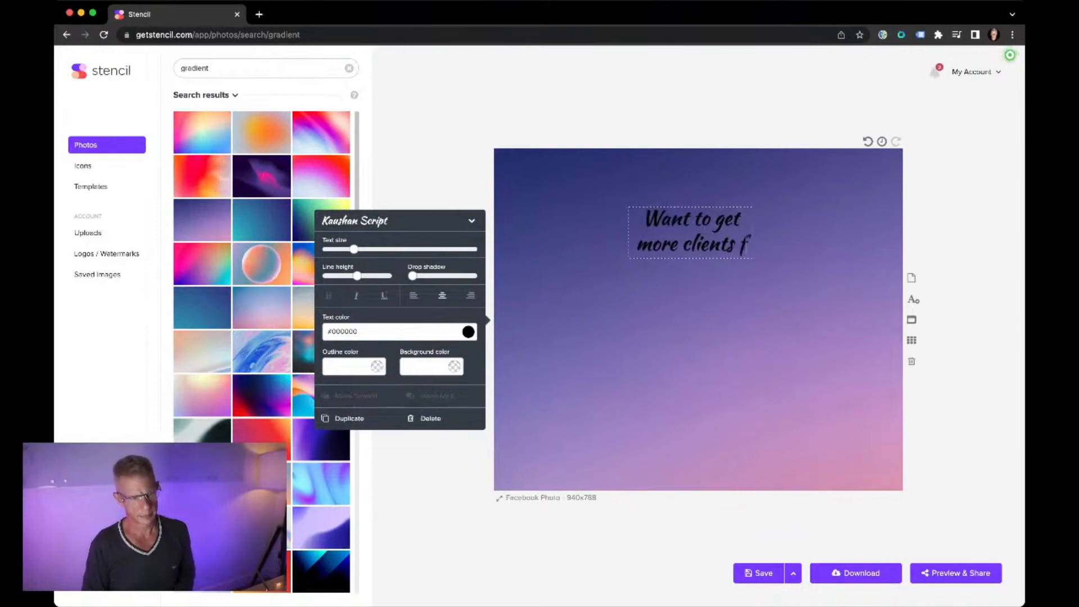
type("rom free socail media posts?")
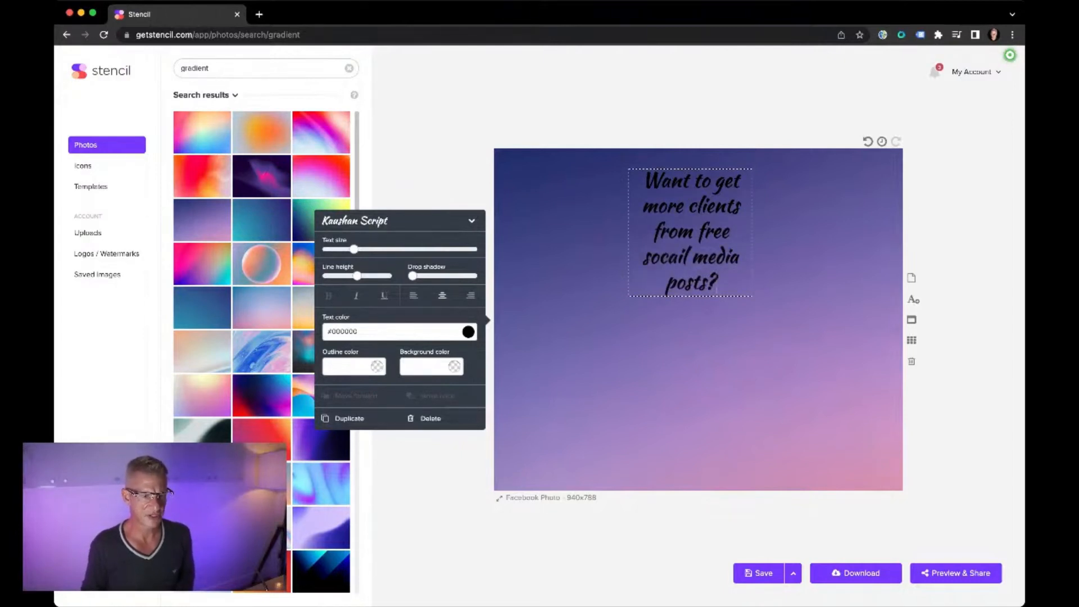
Step: Widen the question's text box on both sides to span most of the canvas so the text wraps onto two lines
left_click(709, 311)
left_click(706, 281)
left_click_drag(751, 232, 875, 232)
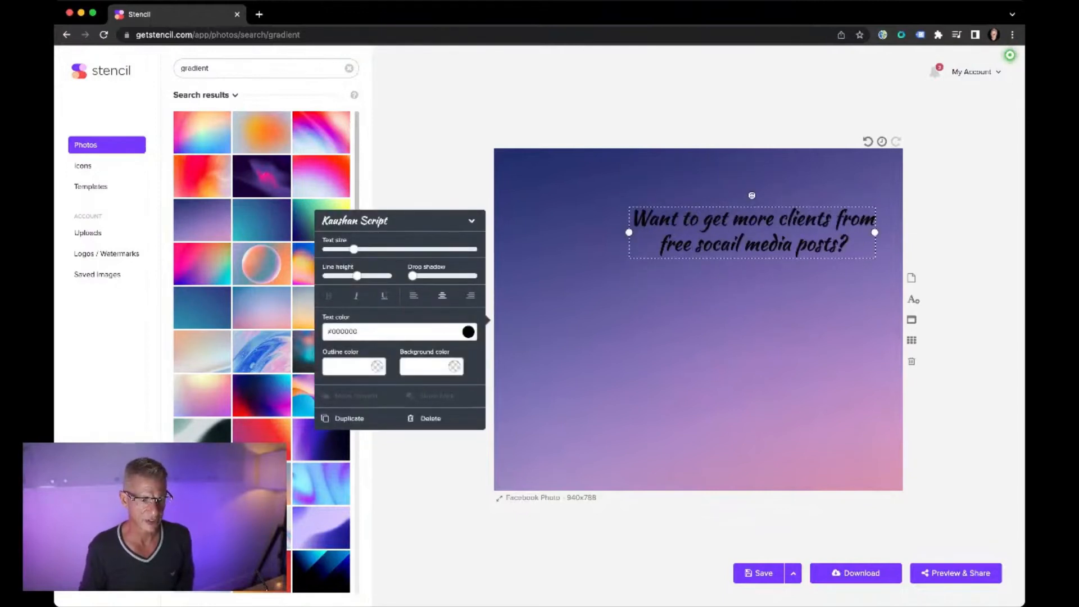
left_click_drag(629, 232, 544, 232)
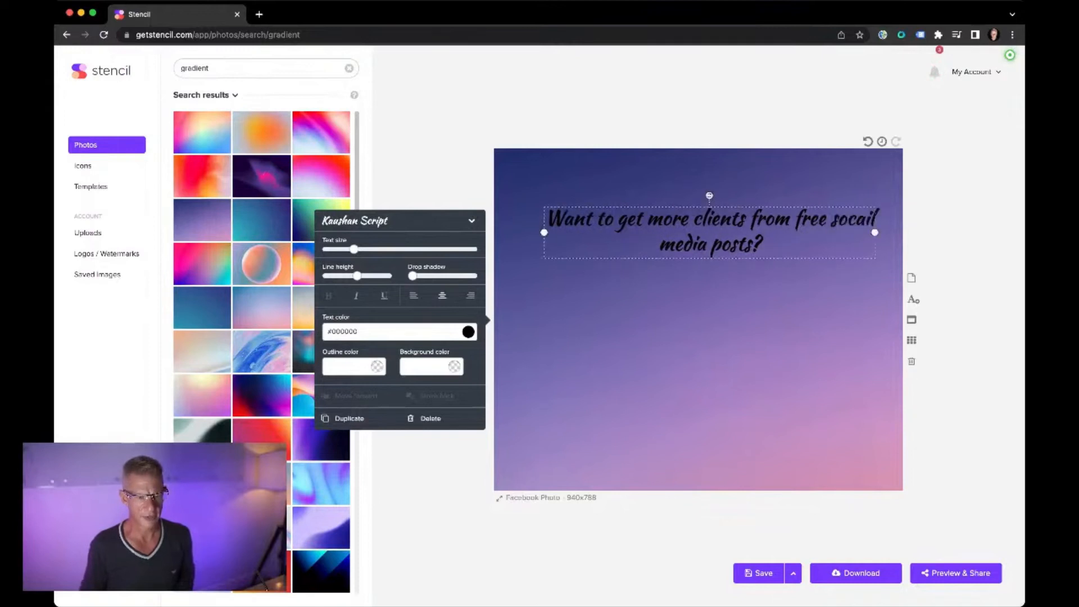
Step: Move the question lower, centre it horizontally on the canvas, and set its text color to white
left_click_drag(709, 242, 698, 277)
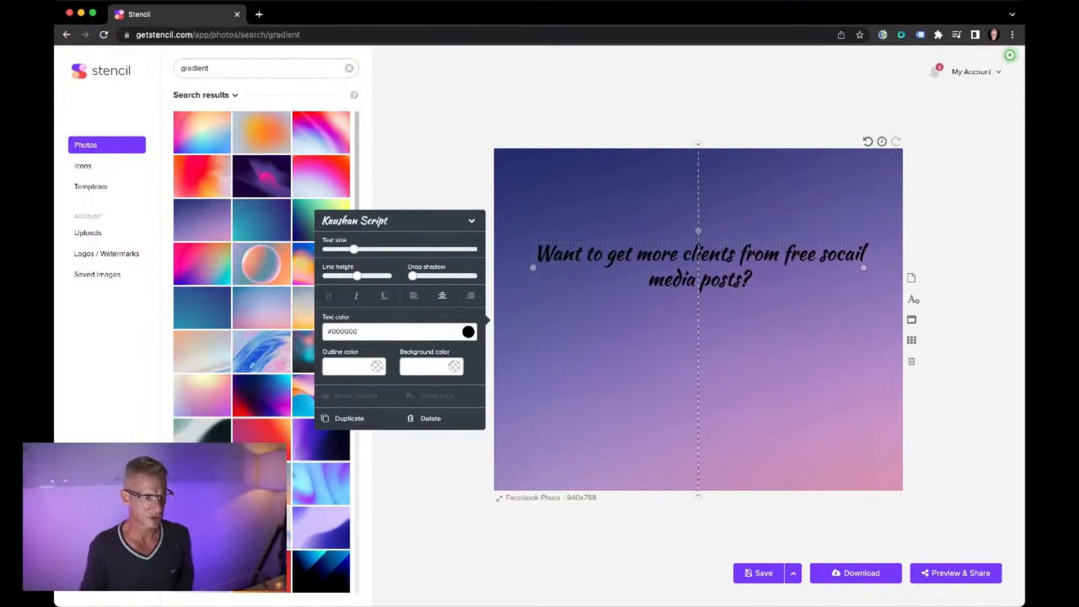
left_click(468, 331)
left_click(365, 236)
left_click_drag(365, 236, 342, 194)
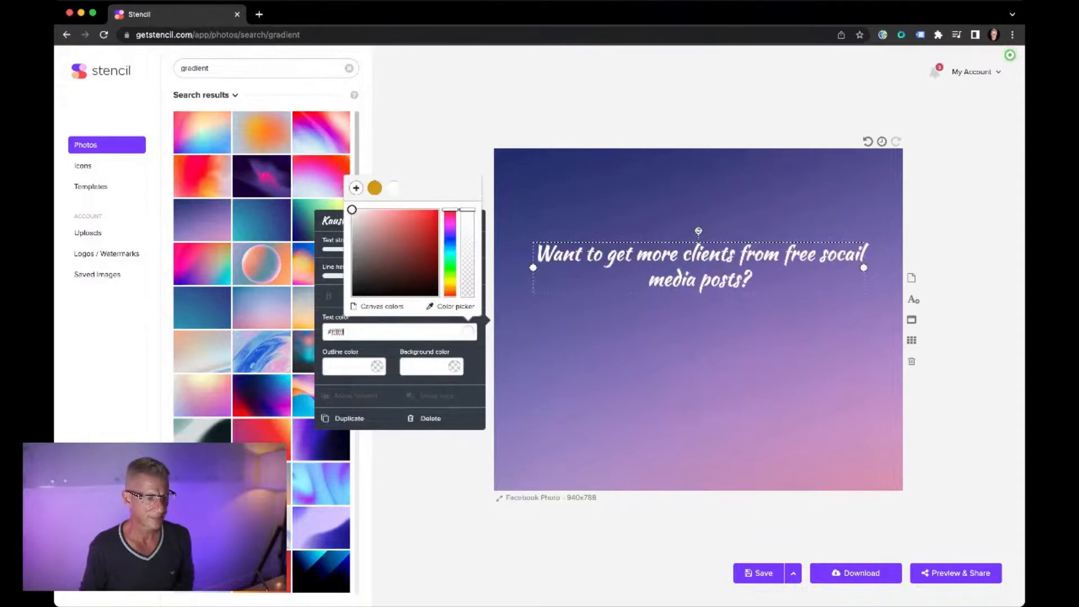
key("Escape")
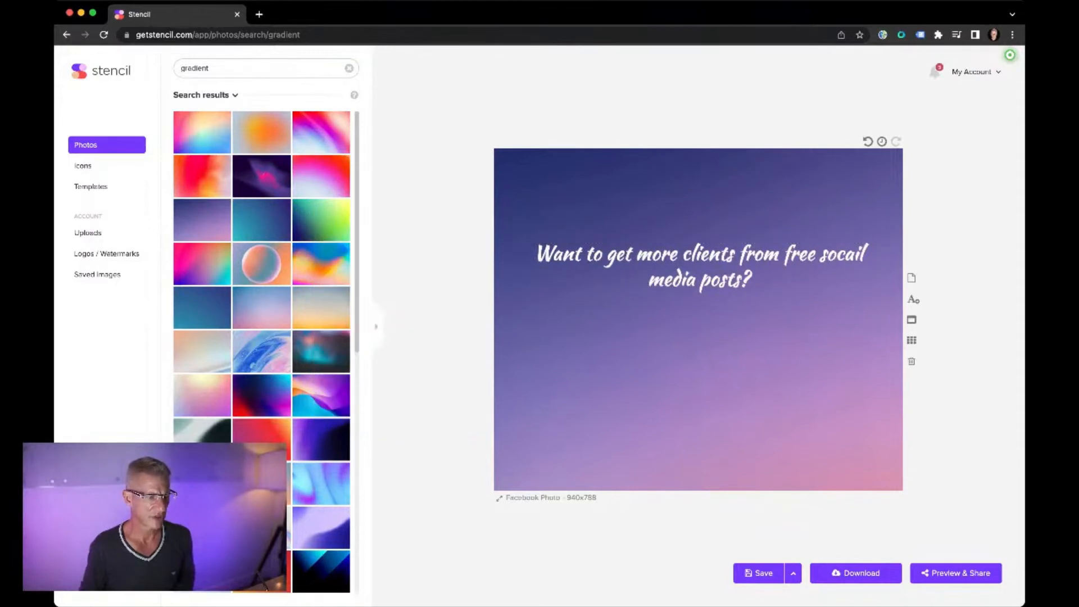
Step: Preview the uploaded fonts on the question and set its font to the upright HelveticaNowDisplay Black
left_click(698, 267)
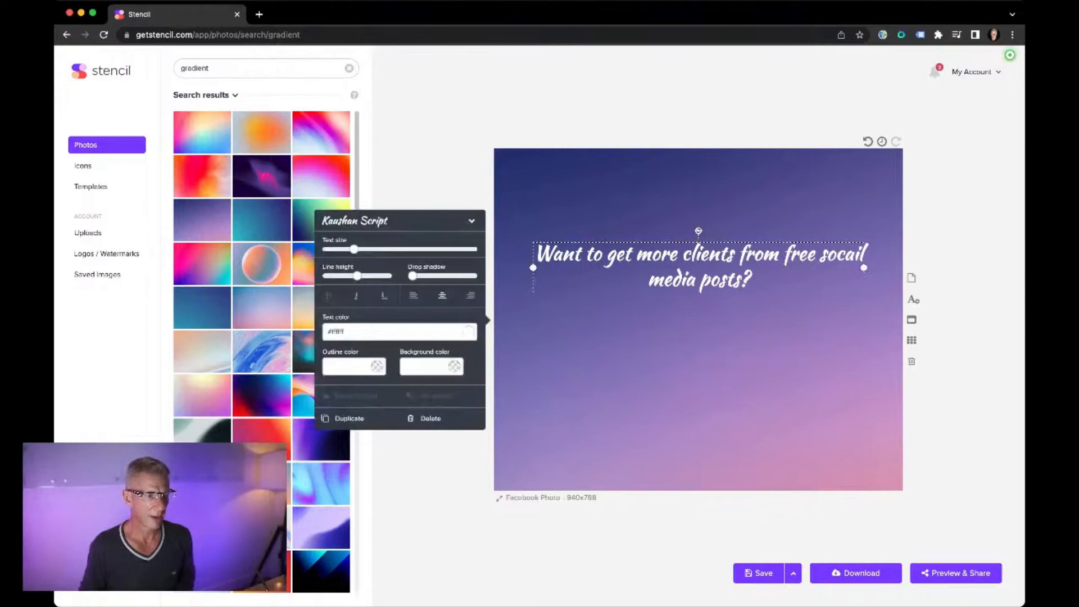
left_click(399, 220)
left_click(377, 242)
left_click(382, 264)
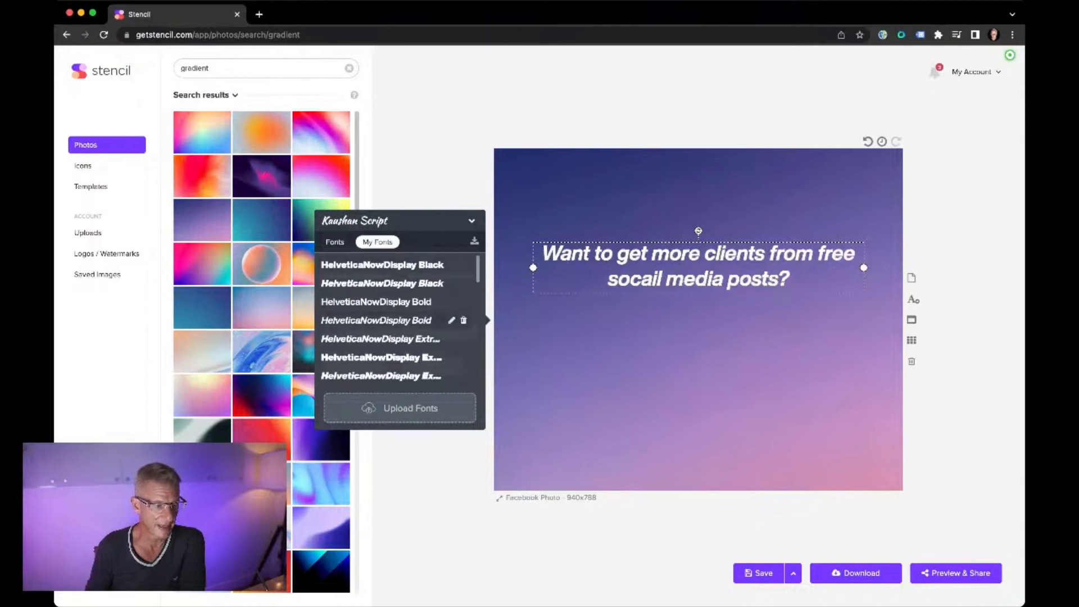
scroll(399, 322, "down", 2)
scroll(399, 320, "down", 3)
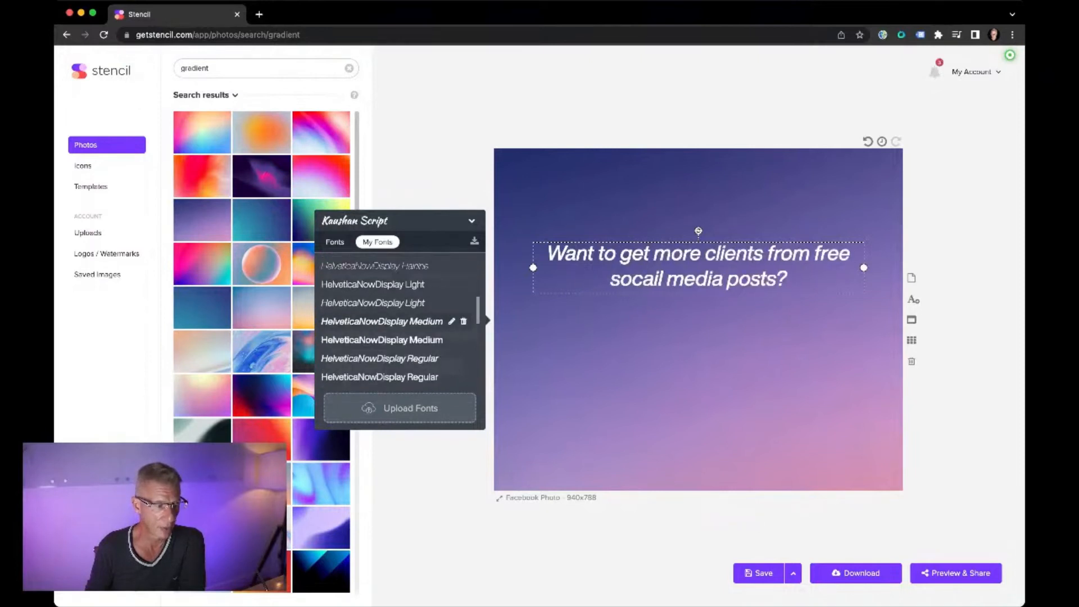
scroll(399, 321, "down", 3)
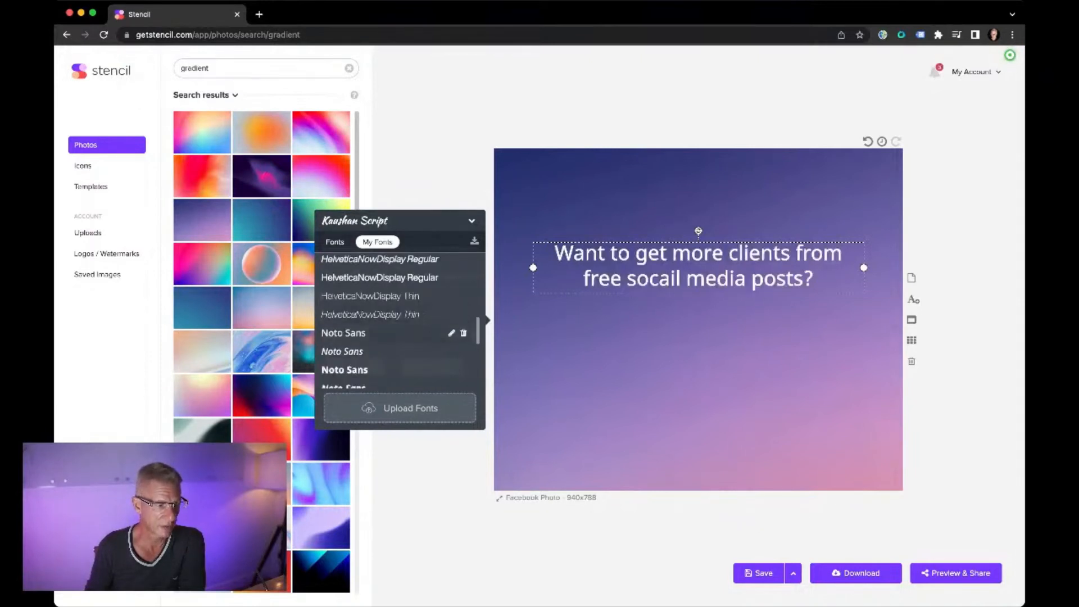
scroll(396, 334, "down", 2)
scroll(396, 362, "down", 2)
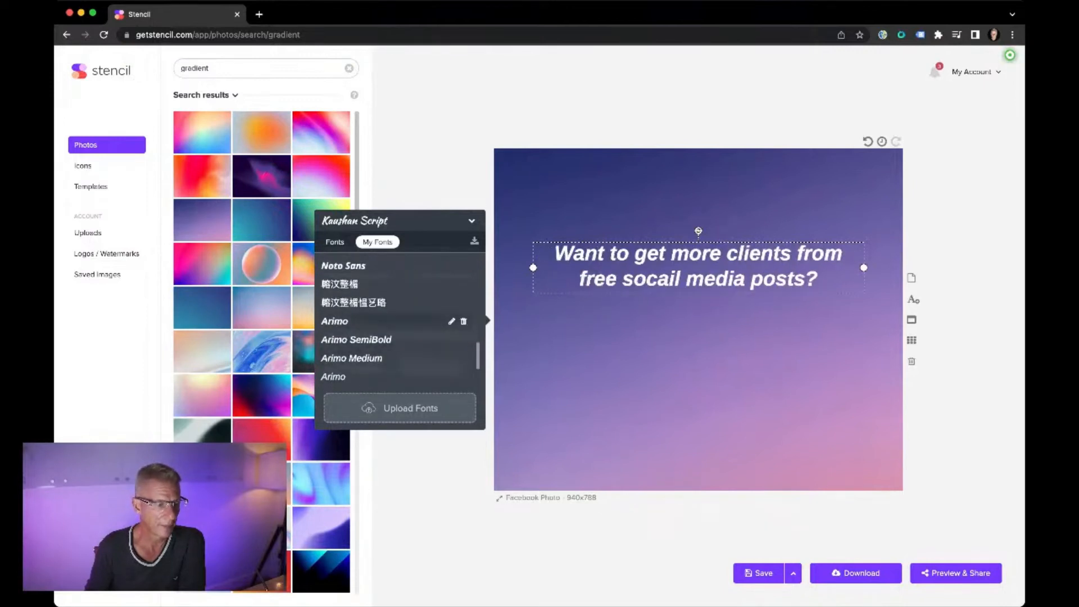
scroll(400, 320, "up", 5)
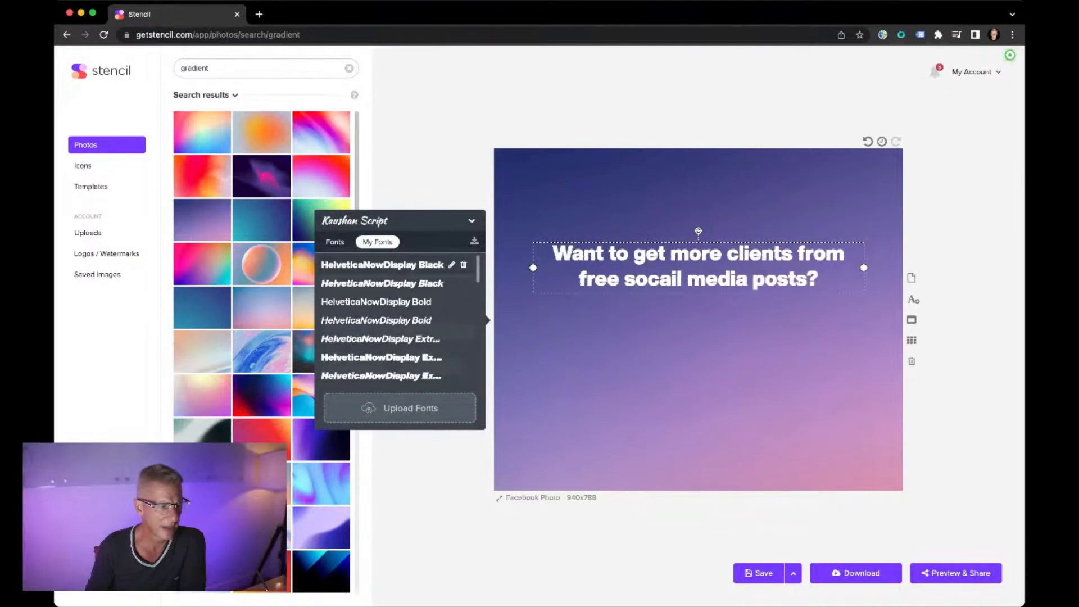
left_click(382, 265)
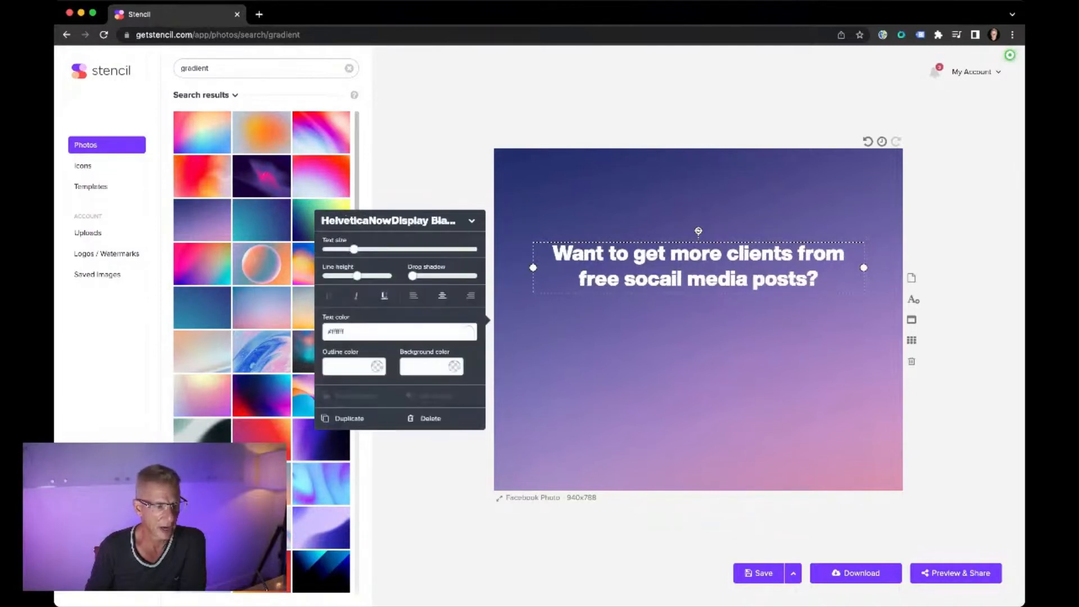
Step: Enlarge the question's text so it wraps onto three lines and reduce its line height to 0.8
mouse_move(353, 249)
left_click_drag(353, 249, 378, 249)
mouse_move(356, 276)
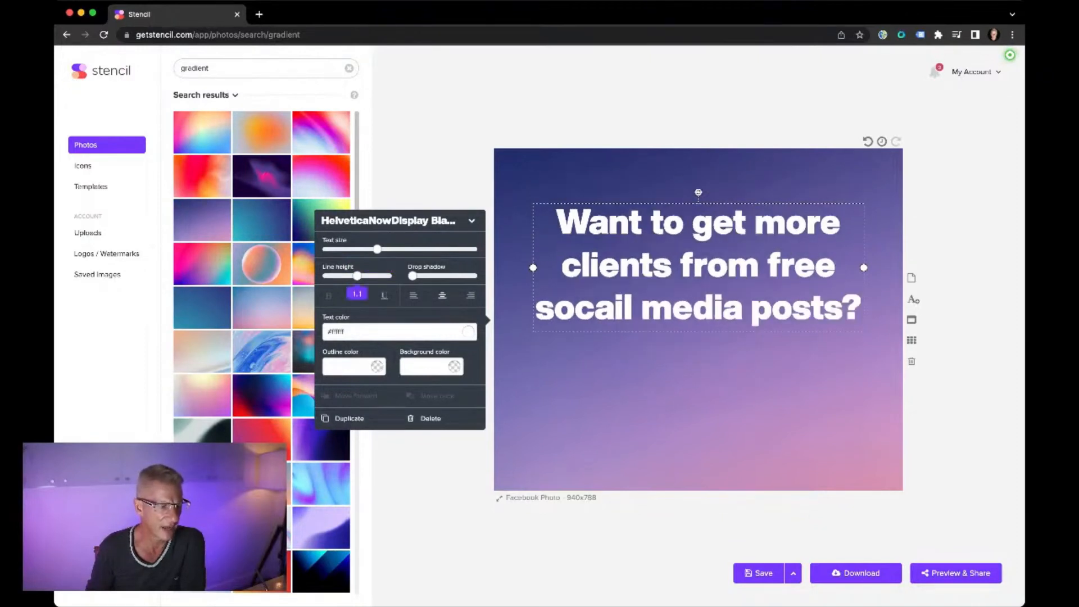
left_click_drag(357, 276, 339, 276)
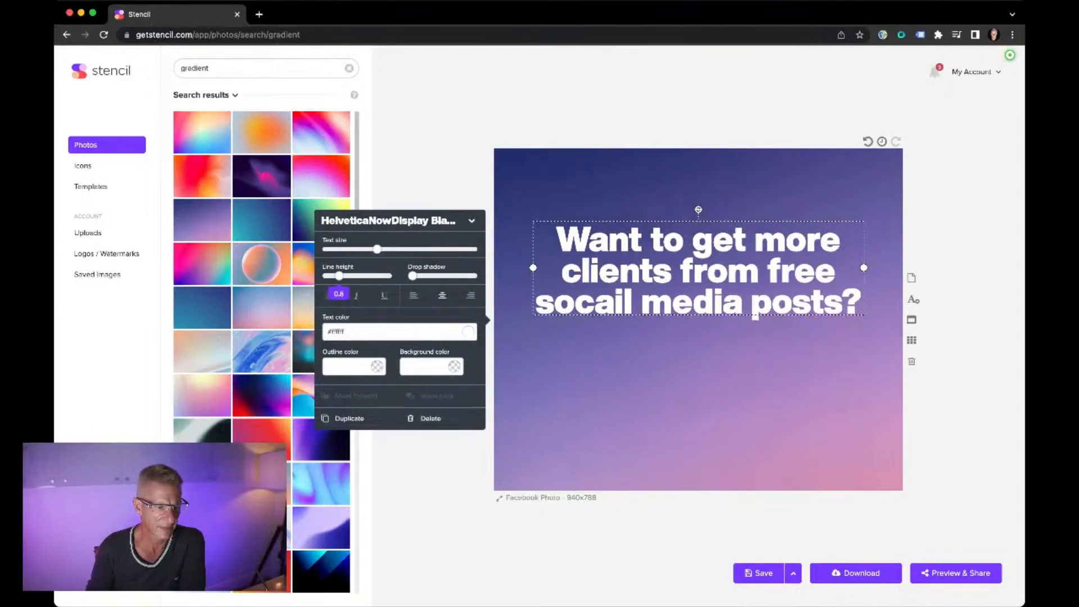
Step: Correct "socail" to "social" in the question and move the text box slightly lower, keeping it centred
left_click(594, 302)
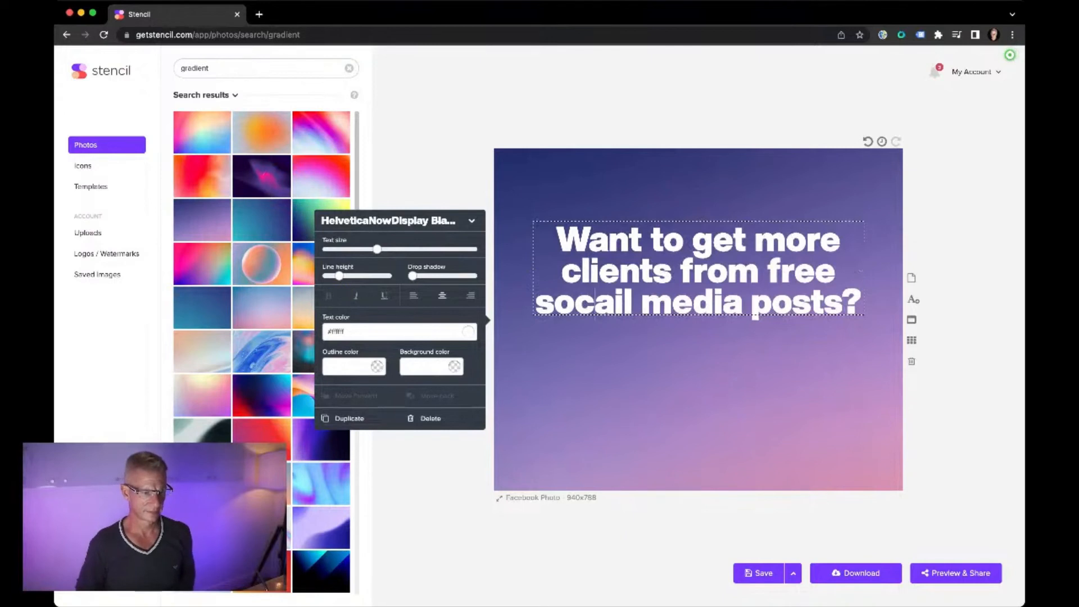
key("Right")
key("BackSpace")
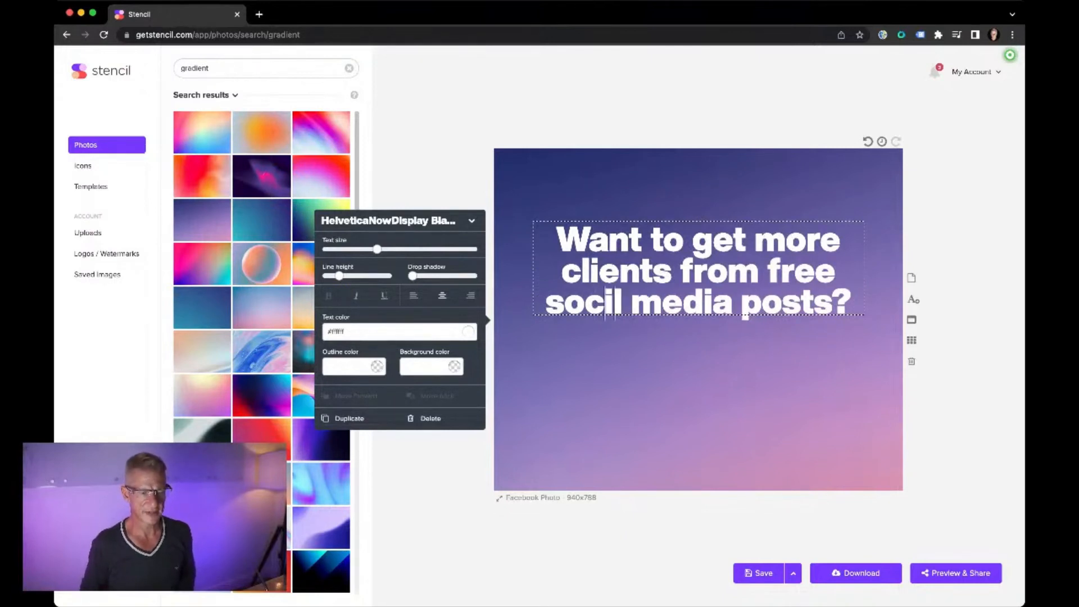
type("a")
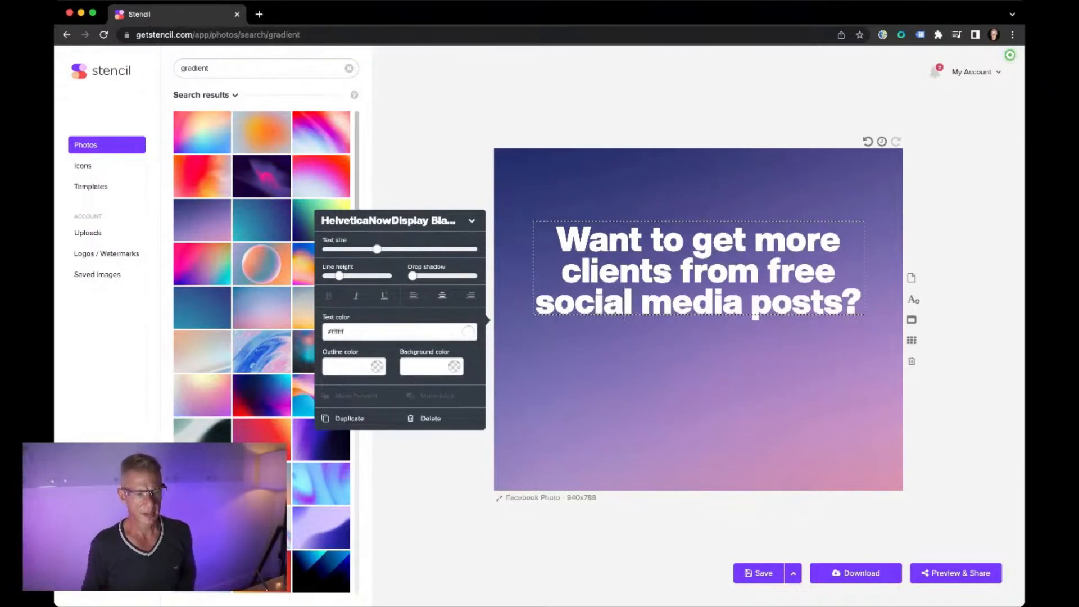
left_click(698, 371)
left_click(698, 271)
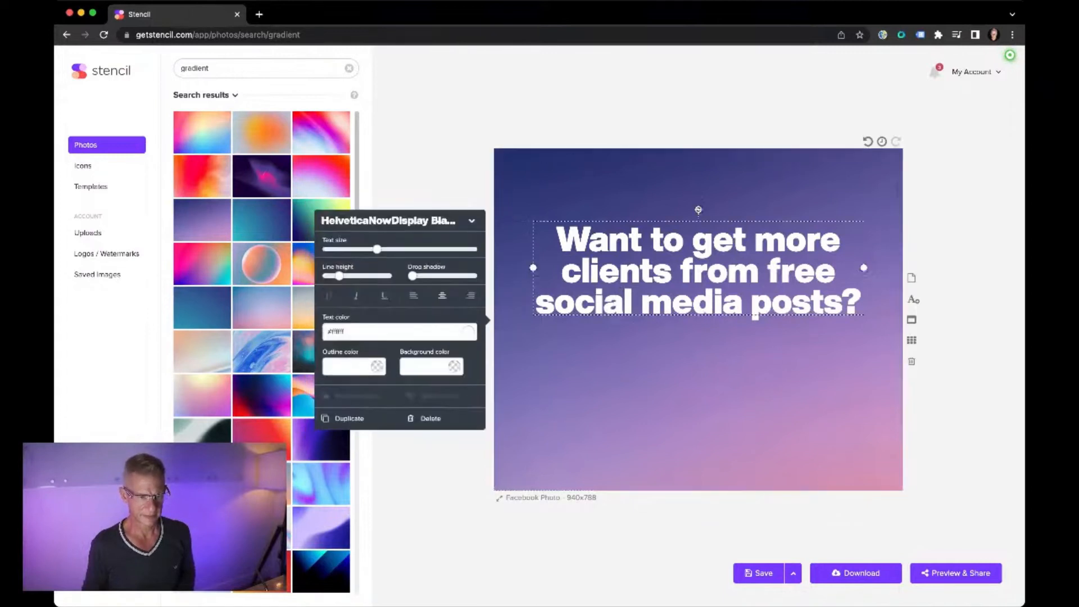
left_click_drag(699, 271, 698, 277)
Step: Add a second text box below the question reading "Join a free class at"
left_click(698, 371)
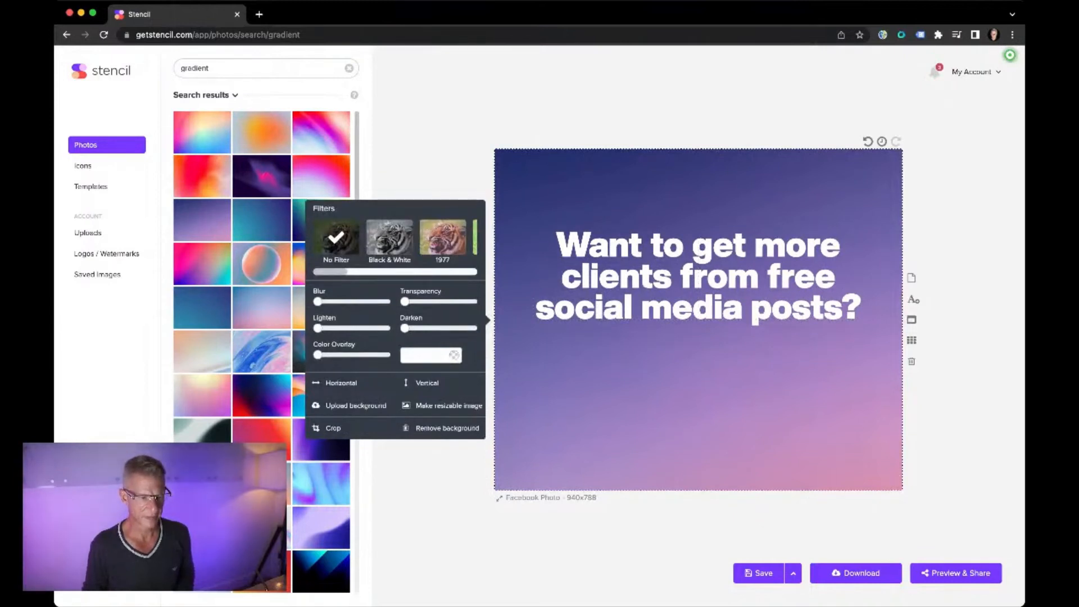
double_click(677, 382)
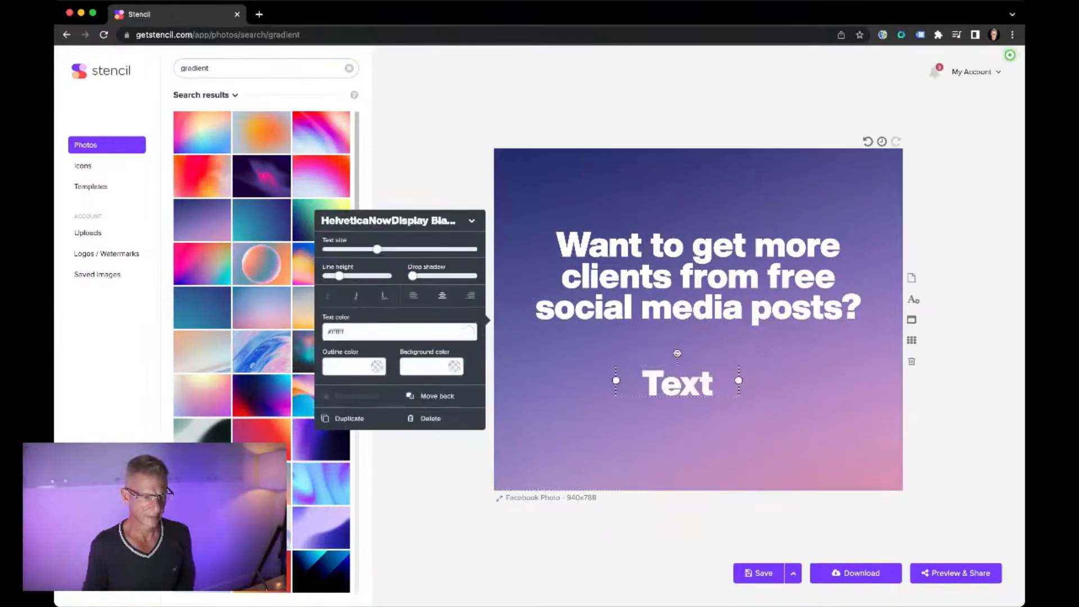
double_click(677, 382)
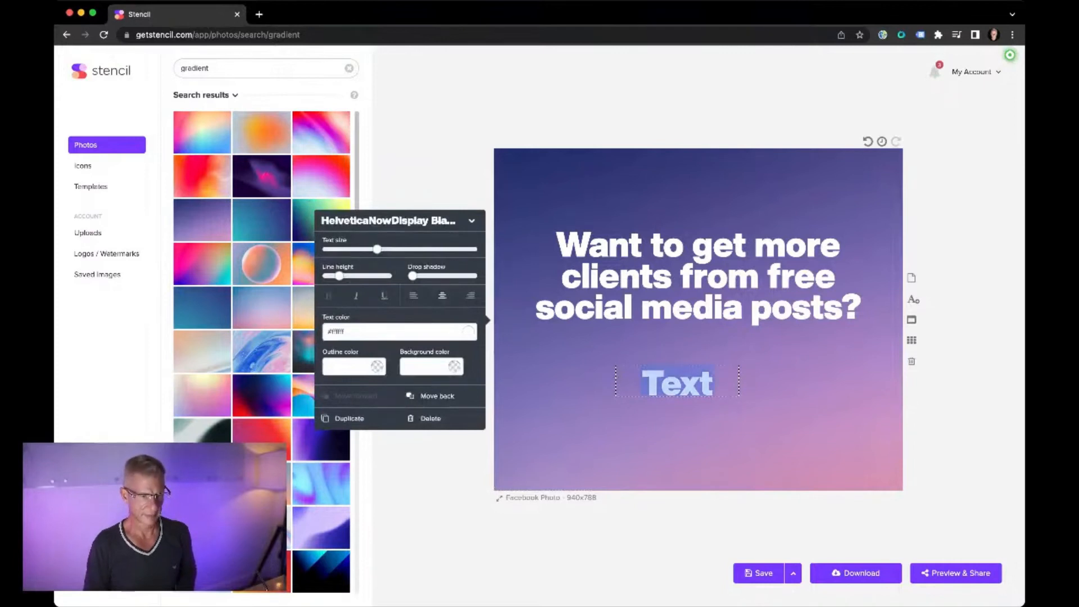
type("Vis")
key("BackSpace")
key("BackSpace")
key("BackSpace")
type("Joing a f")
key("BackSpace")
key("BackSpace")
key("BackSpace")
key("BackSpace")
key("BackSpace")
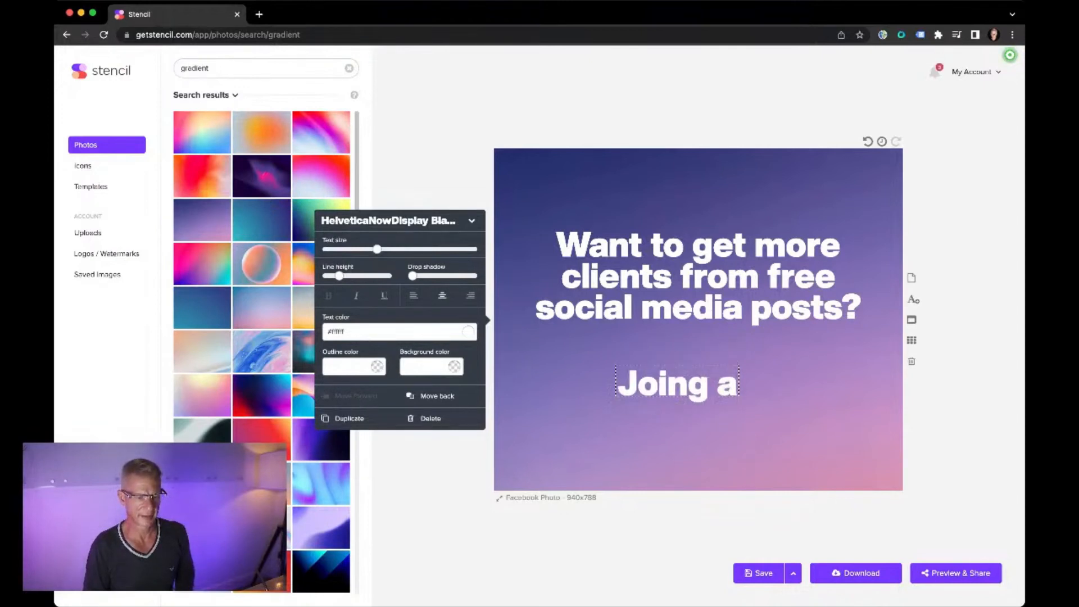
type("a free class at")
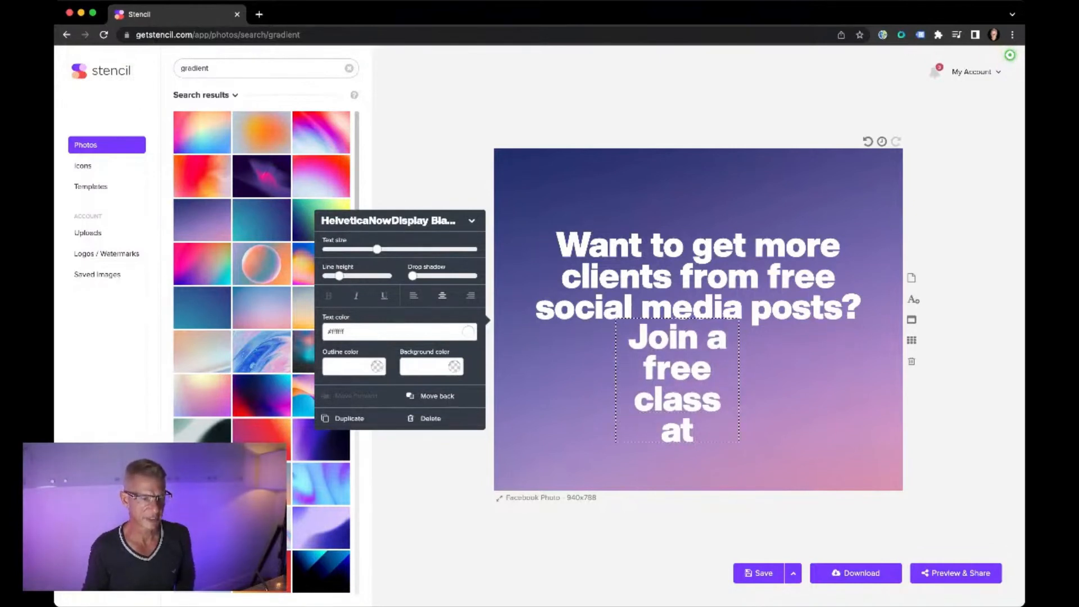
key("Escape")
Step: Widen the "Join a free class at" text box to fit one line and centre it directly beneath the question
left_click(678, 307)
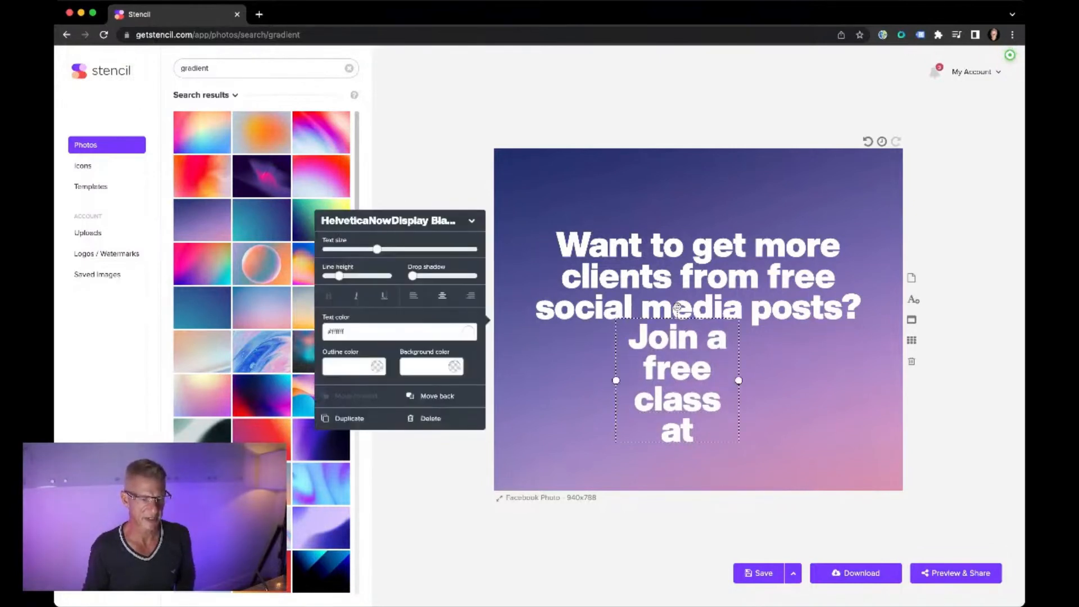
left_click_drag(739, 381, 976, 381)
left_click_drag(796, 383, 698, 349)
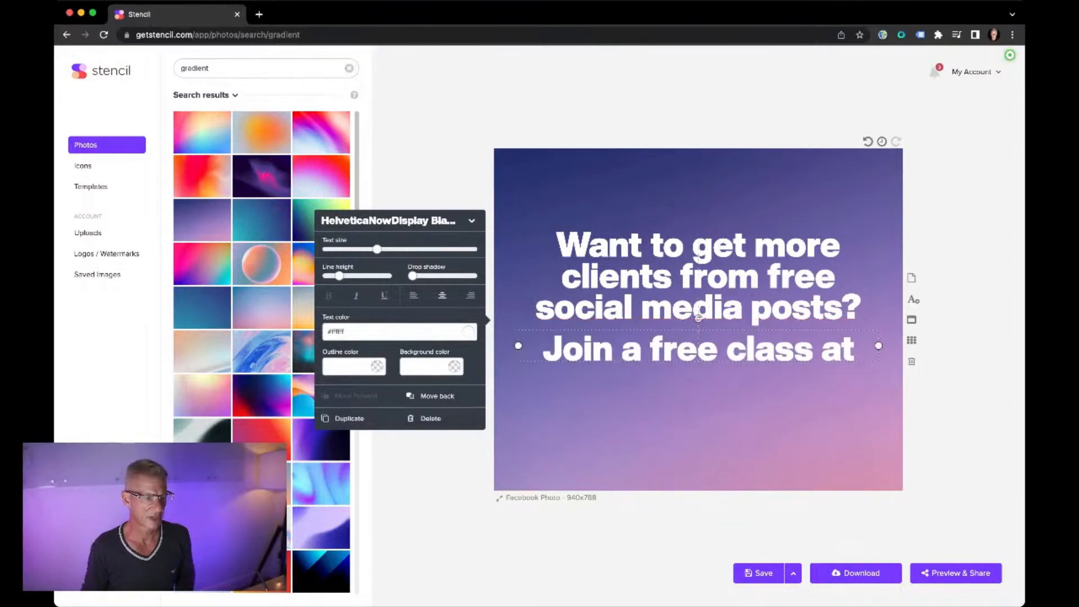
Step: Color the "Join a free class at" line yellow #fff700 and move it slightly closer to the question
left_click(467, 332)
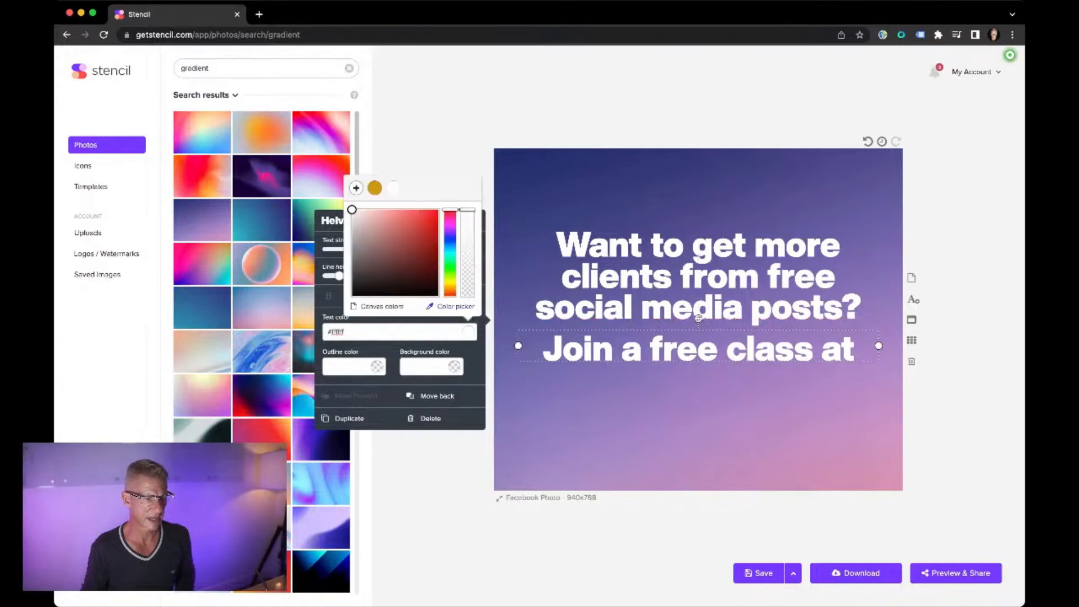
type("#faf323")
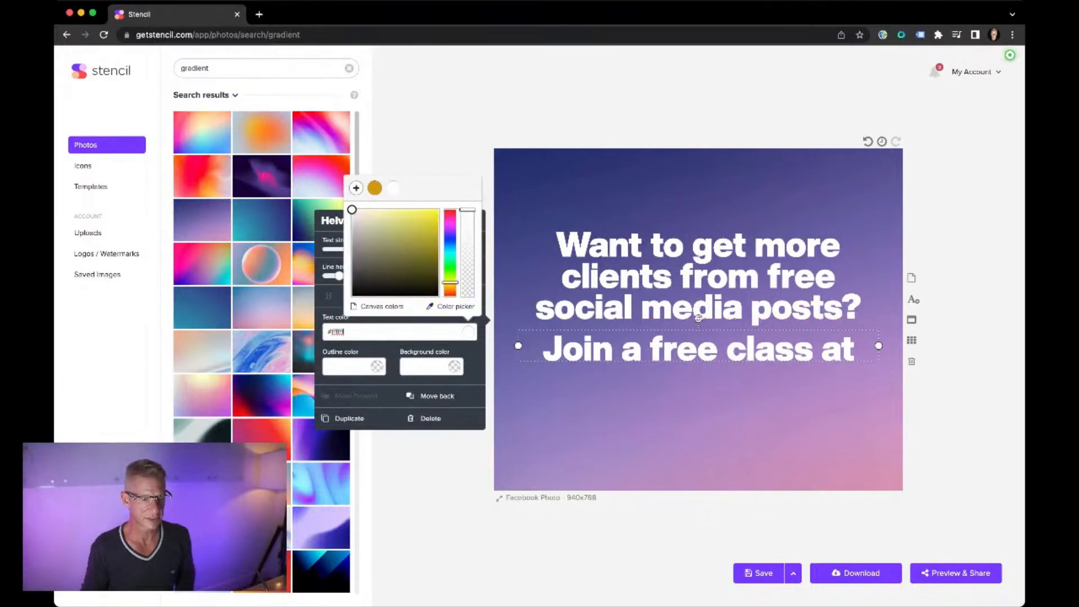
left_click_drag(427, 212, 439, 210)
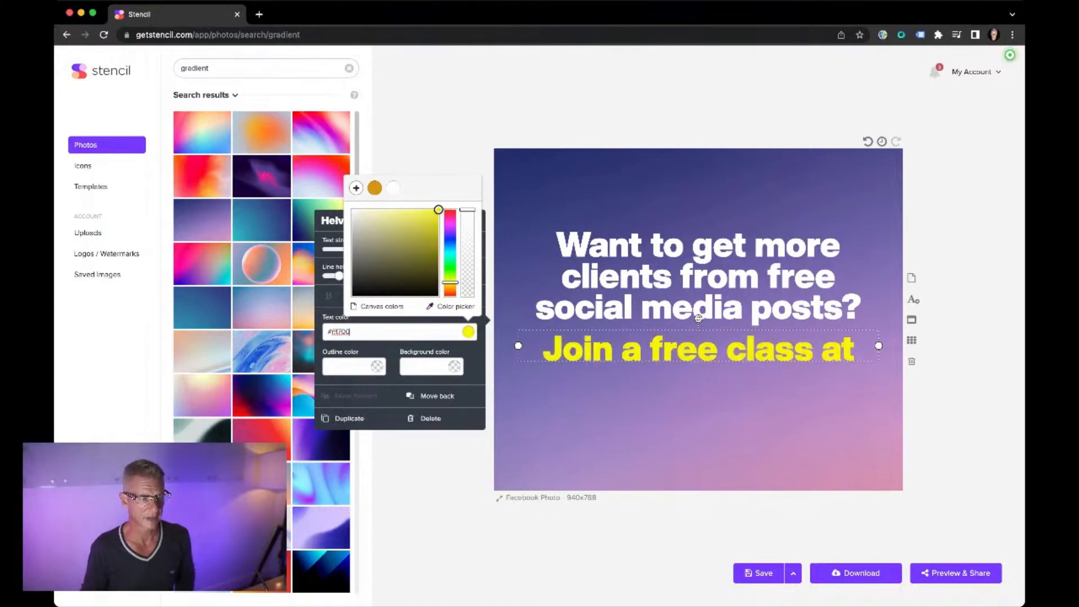
key("Escape")
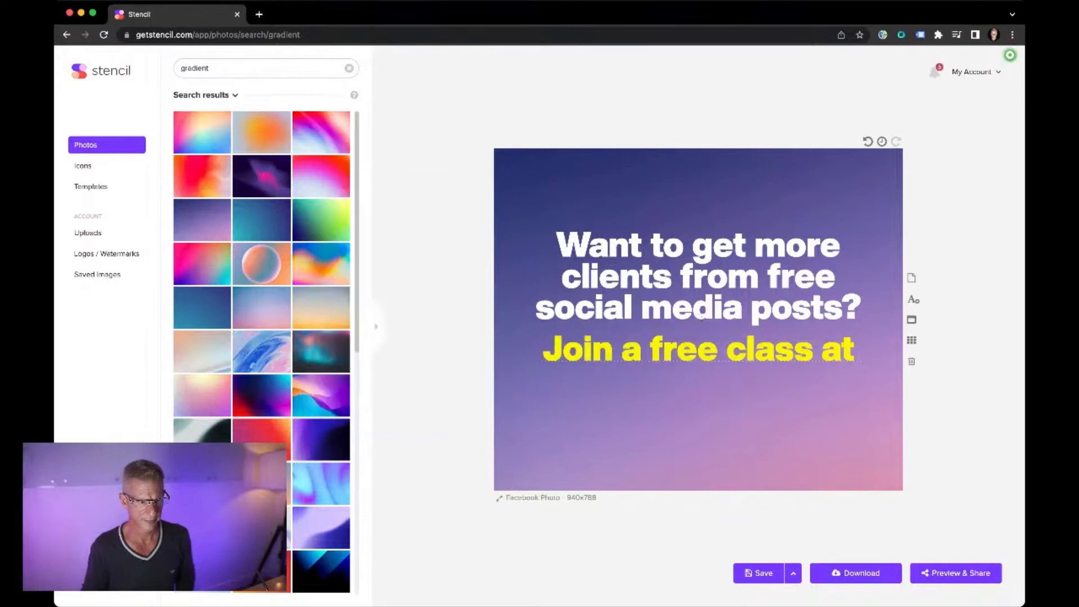
left_click_drag(702, 320, 698, 312)
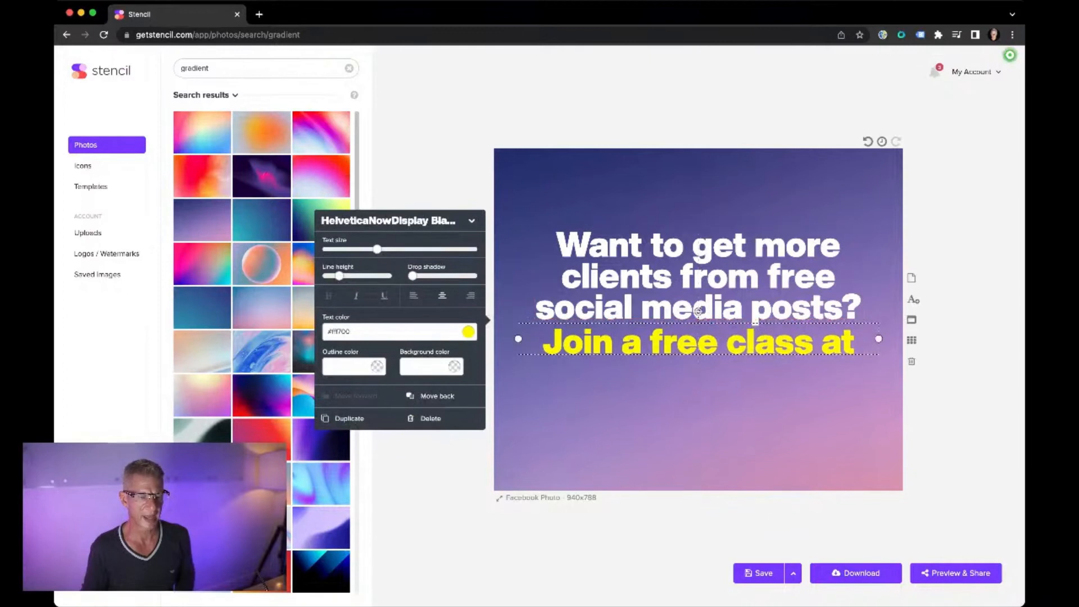
Step: Change the word "free" to "FREE" in the yellow line
double_click(698, 312)
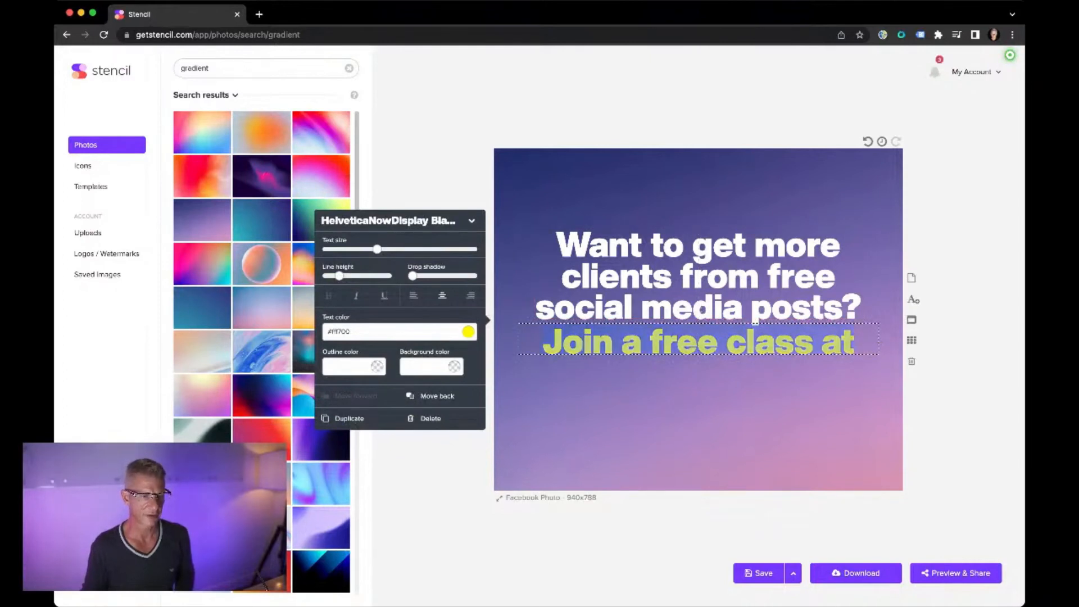
double_click(683, 341)
type("FREE")
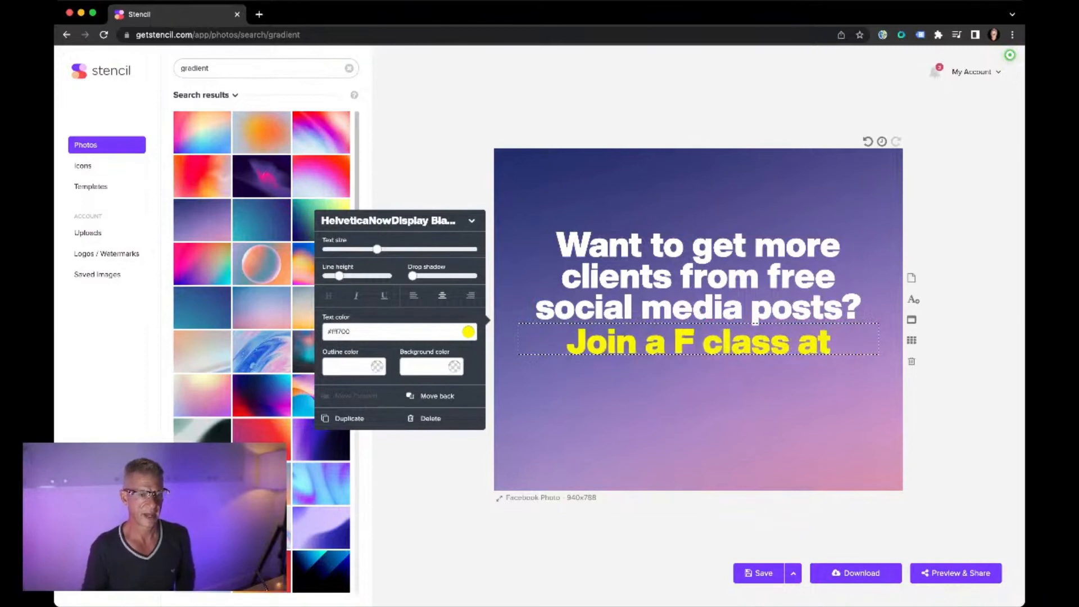
key("Escape")
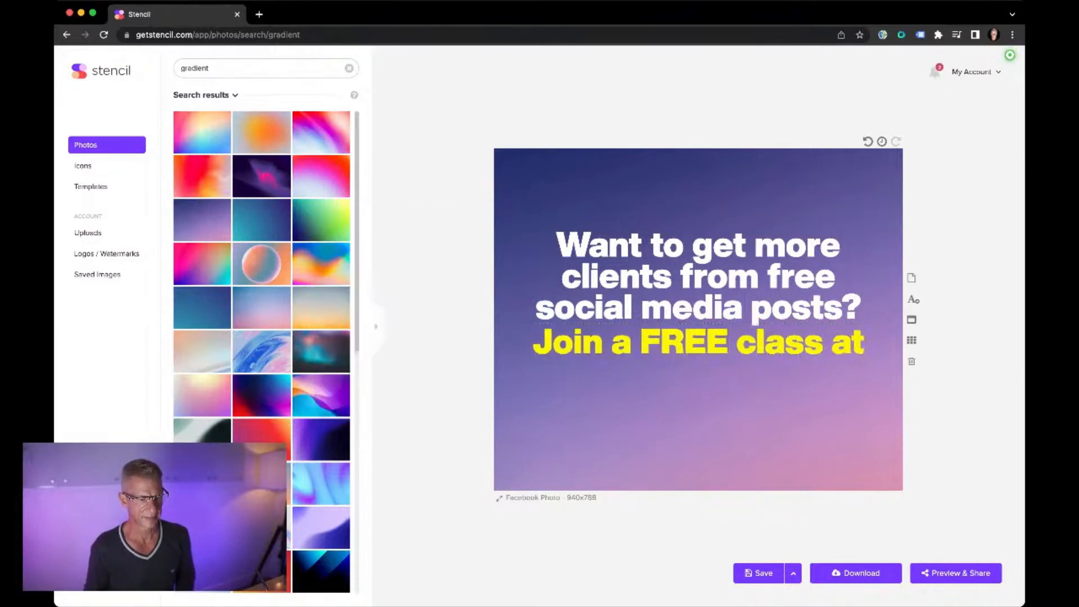
Step: Add a third text box below the yellow line reading "proutyclass.com"
left_click(699, 422)
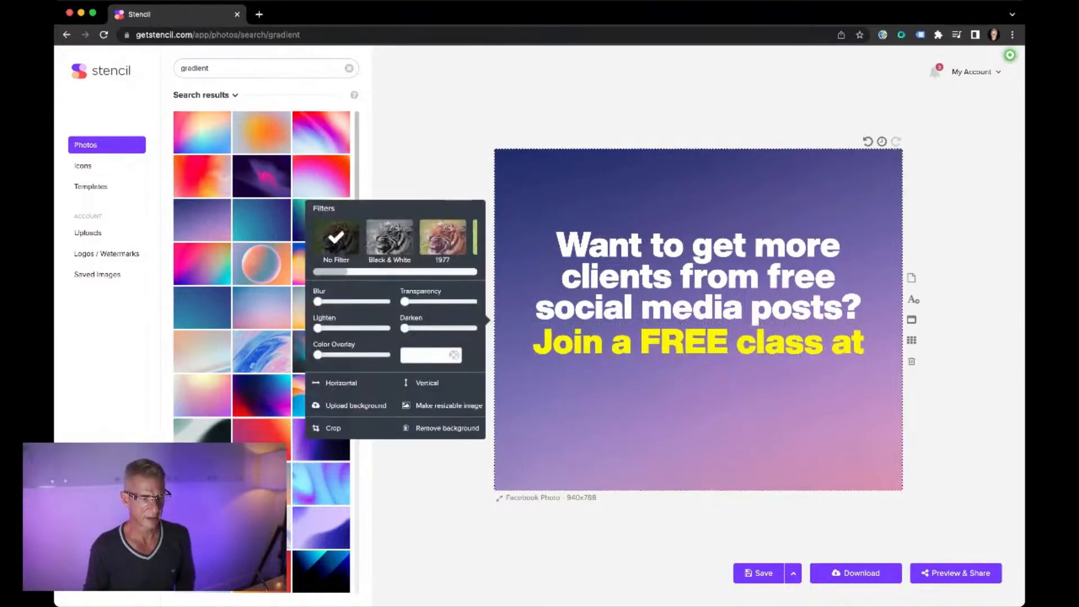
key("t")
double_click(606, 415)
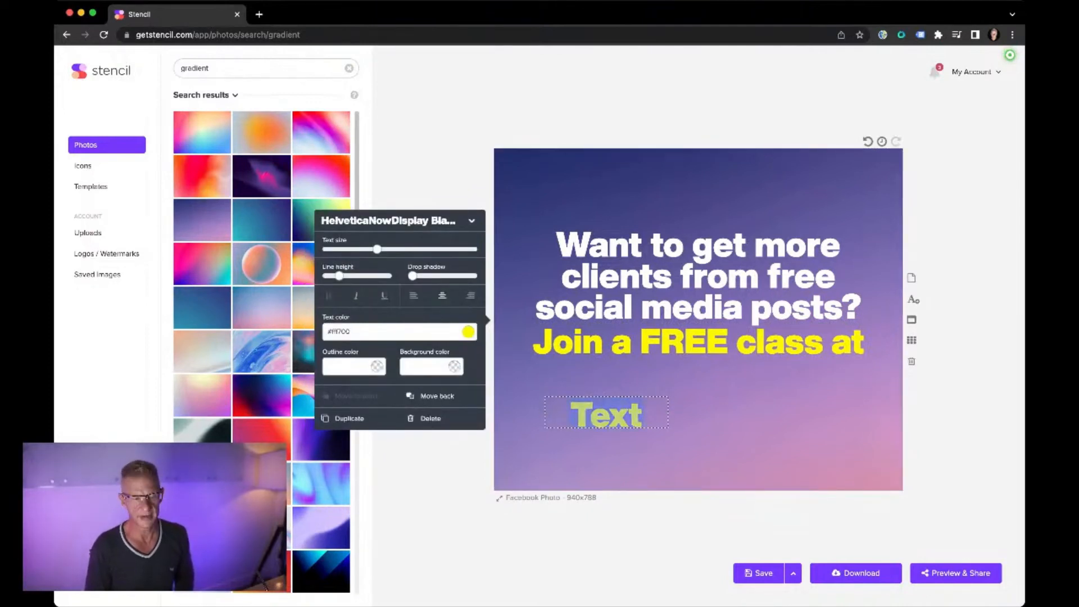
type("htt")
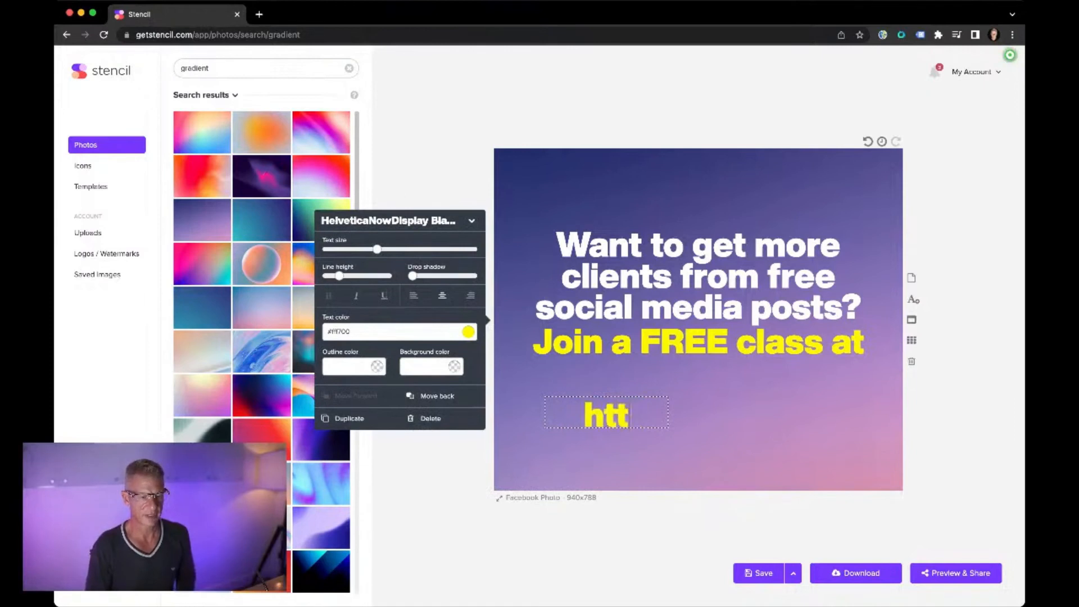
type("p")
key("BackSpace")
key("BackSpace")
key("BackSpace")
key("BackSpace")
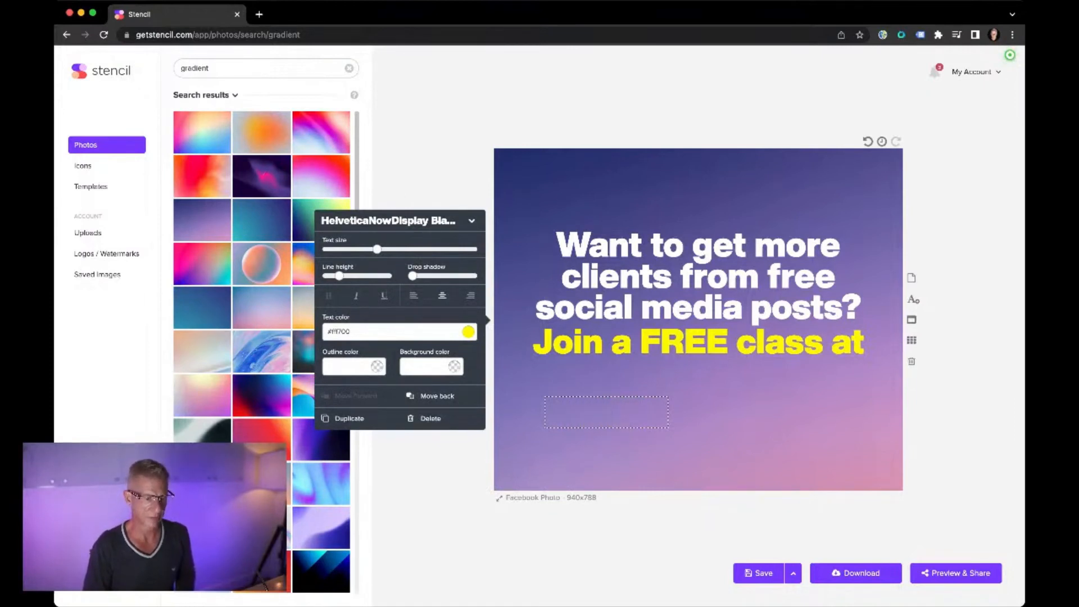
type("p")
type("routycla")
type("ss.com")
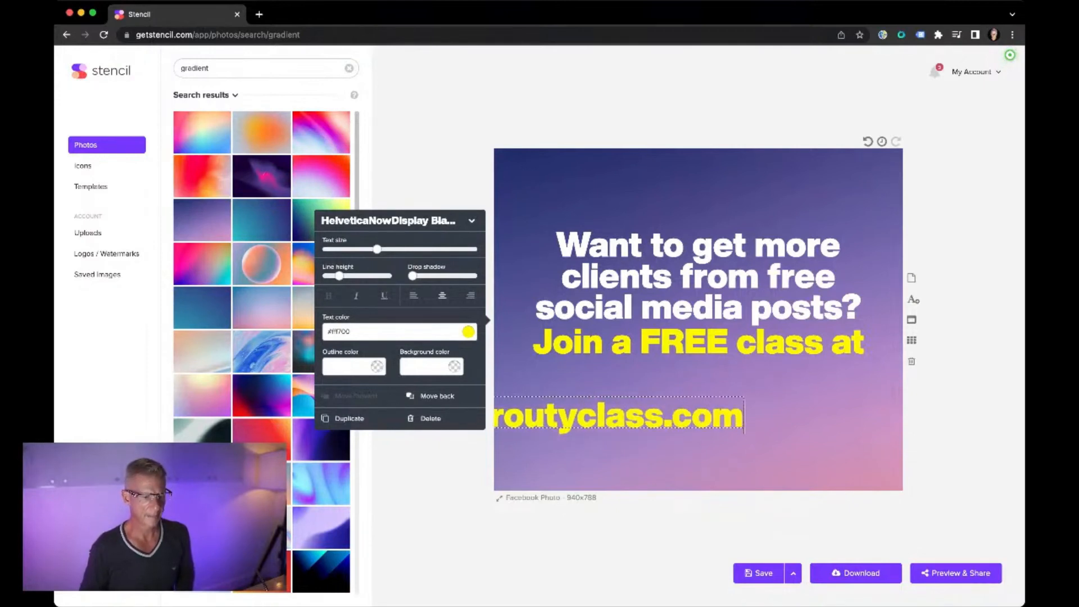
Step: Set the web address to HelveticaNowDisplay Bold and move it centred beneath the yellow "Join a FREE class at" line
key("super+a")
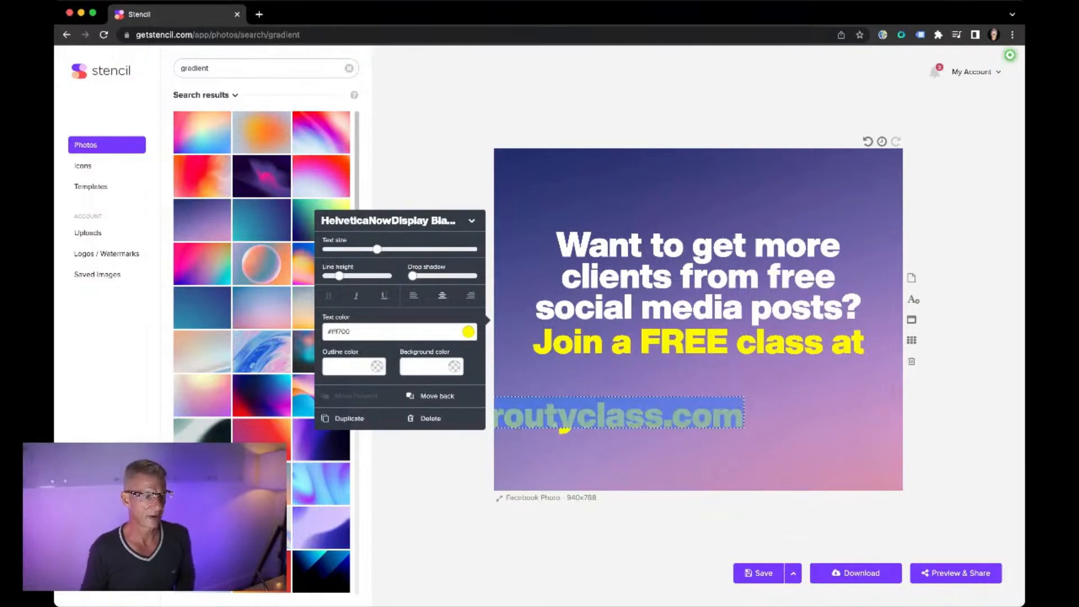
left_click(399, 221)
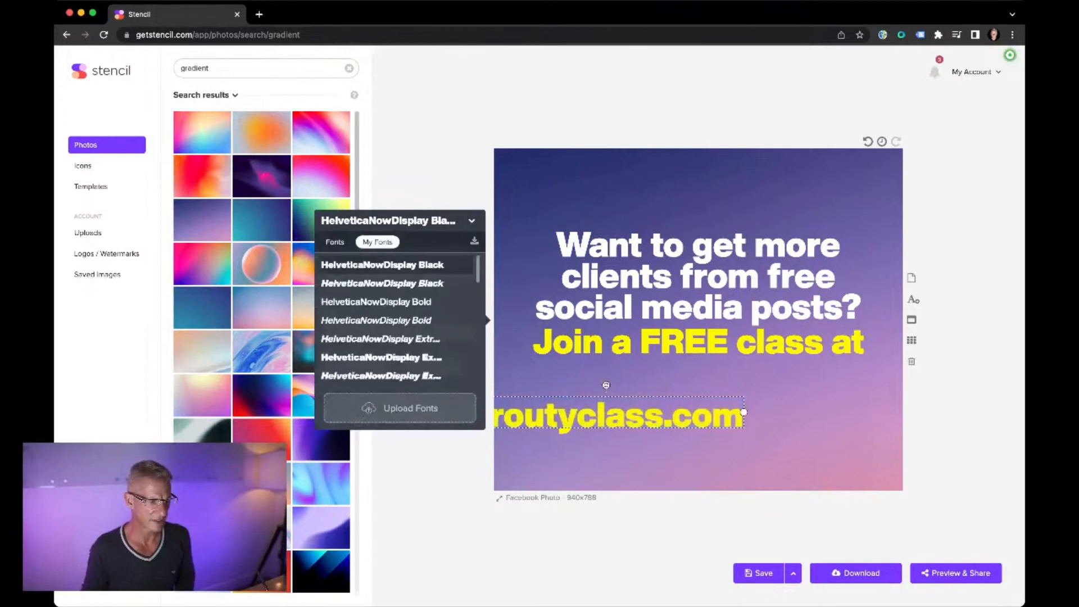
left_click(382, 301)
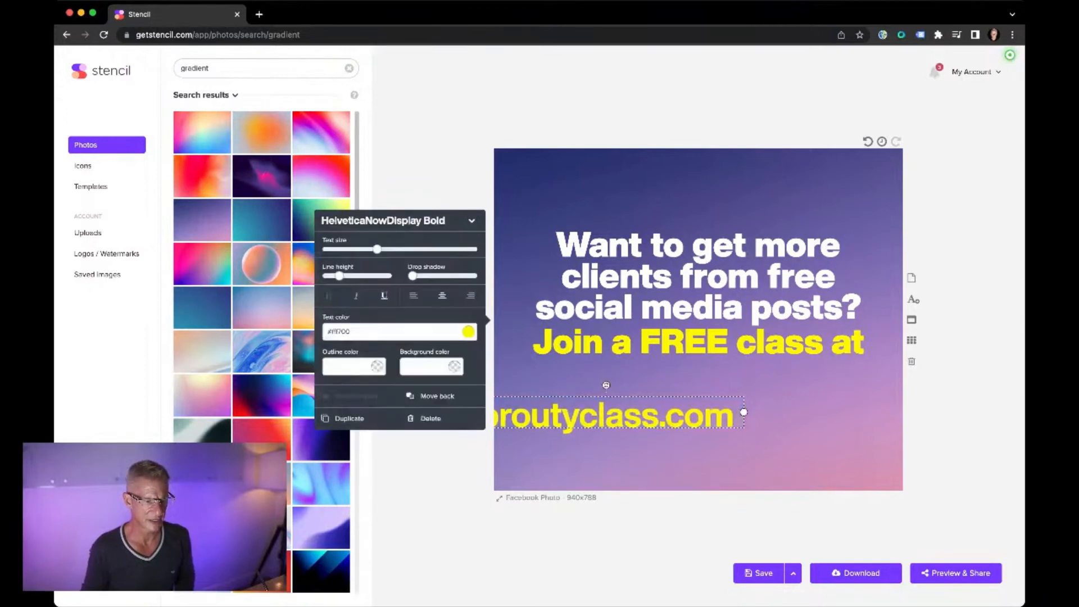
left_click(606, 385)
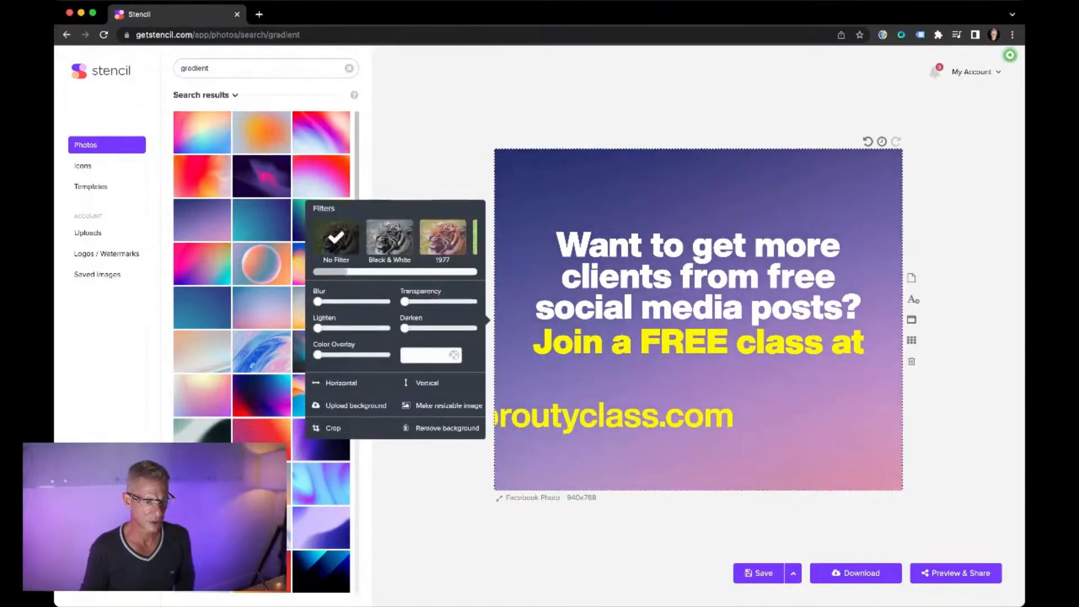
left_click_drag(607, 416, 698, 352)
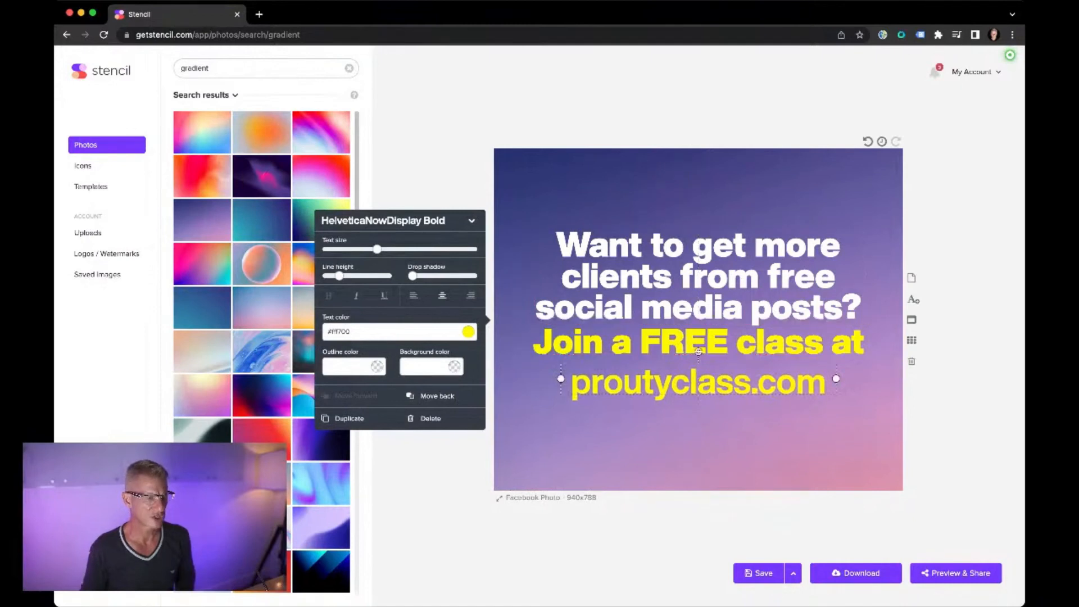
Step: Change the text color of the "proutyclass.com" line to white #ffffff
left_click(467, 331)
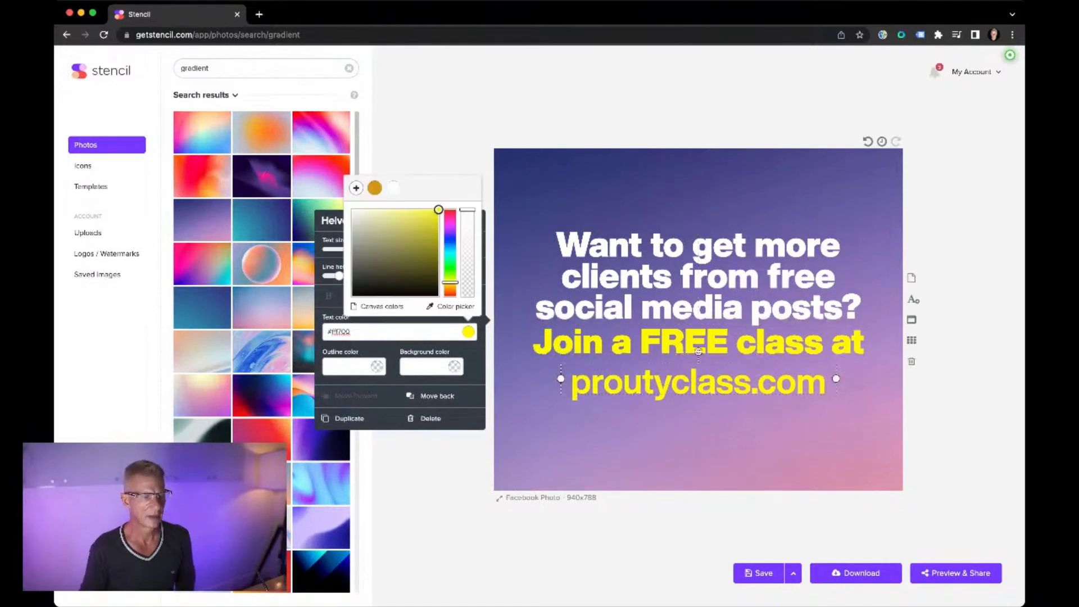
left_click_drag(437, 211, 341, 186)
key("Escape")
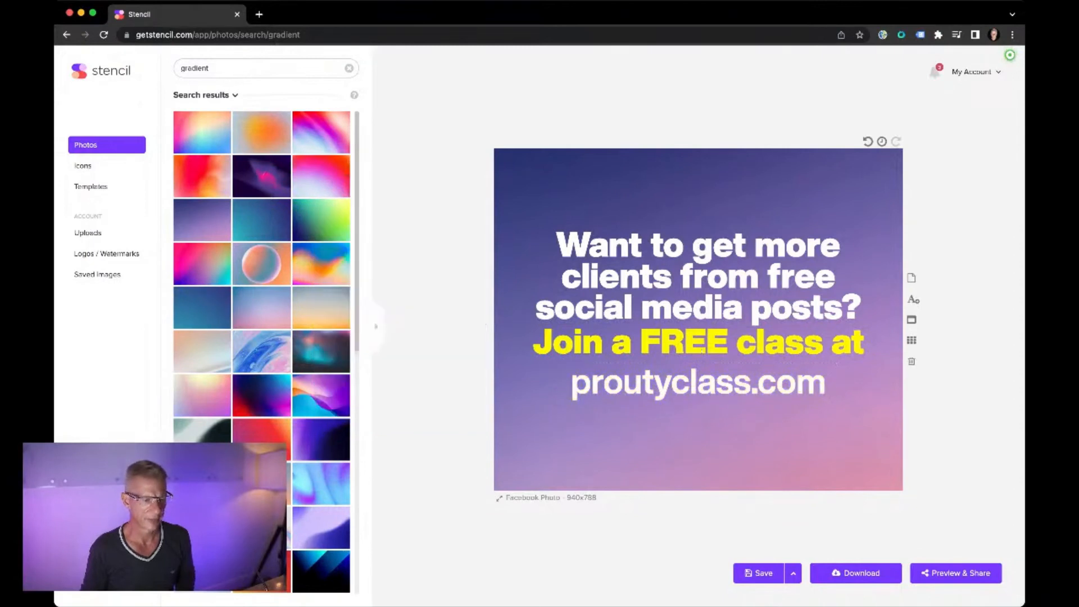
Step: Set the web address font to HelveticaNowDisplay Light and shift the line slightly lower below the yellow text
left_click(698, 383)
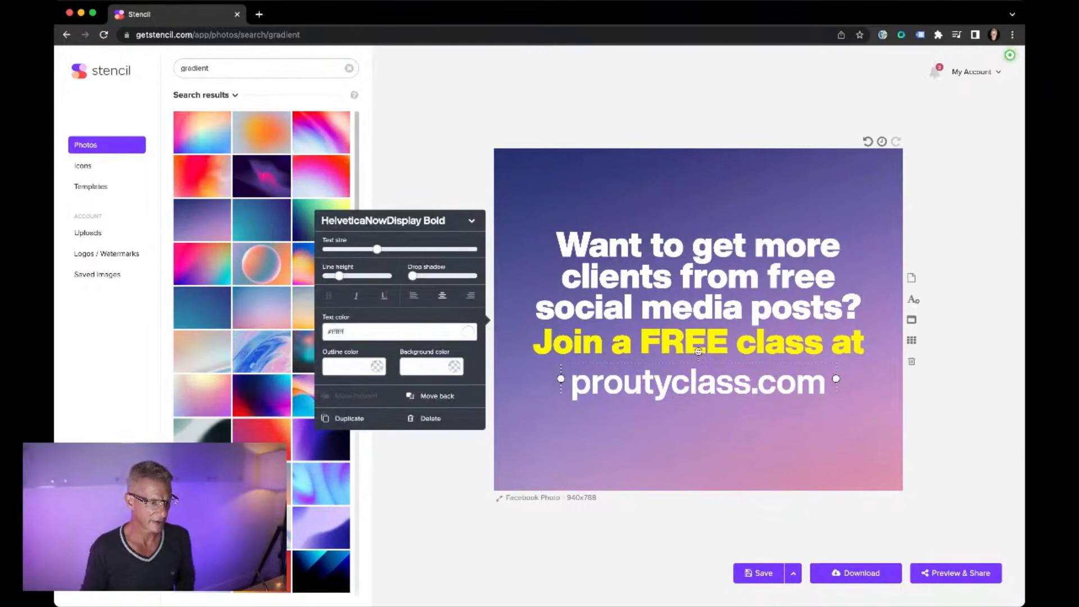
left_click(398, 220)
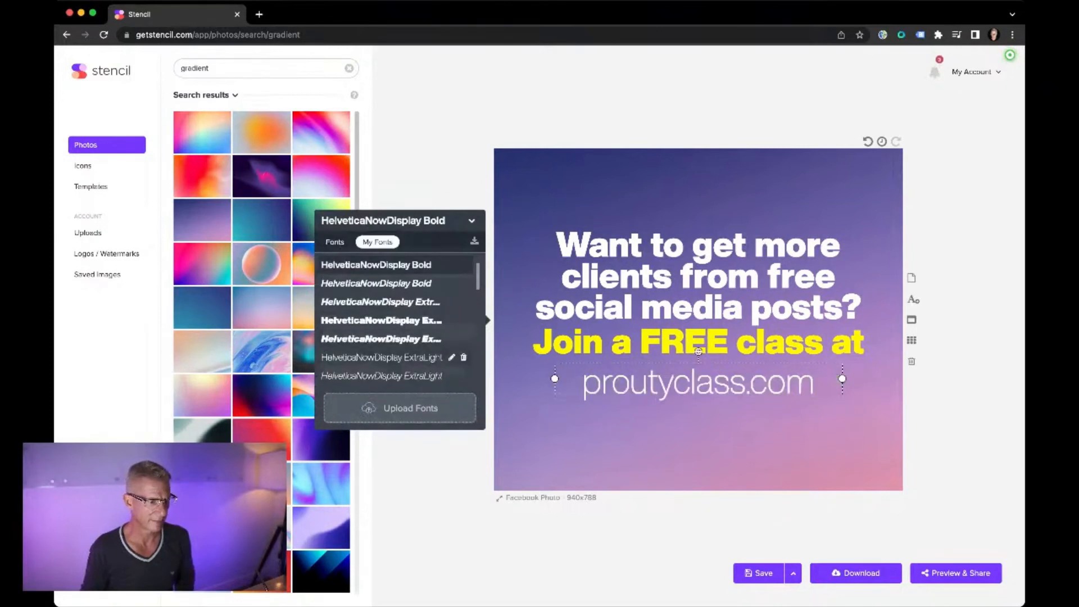
scroll(396, 320, "down", 3)
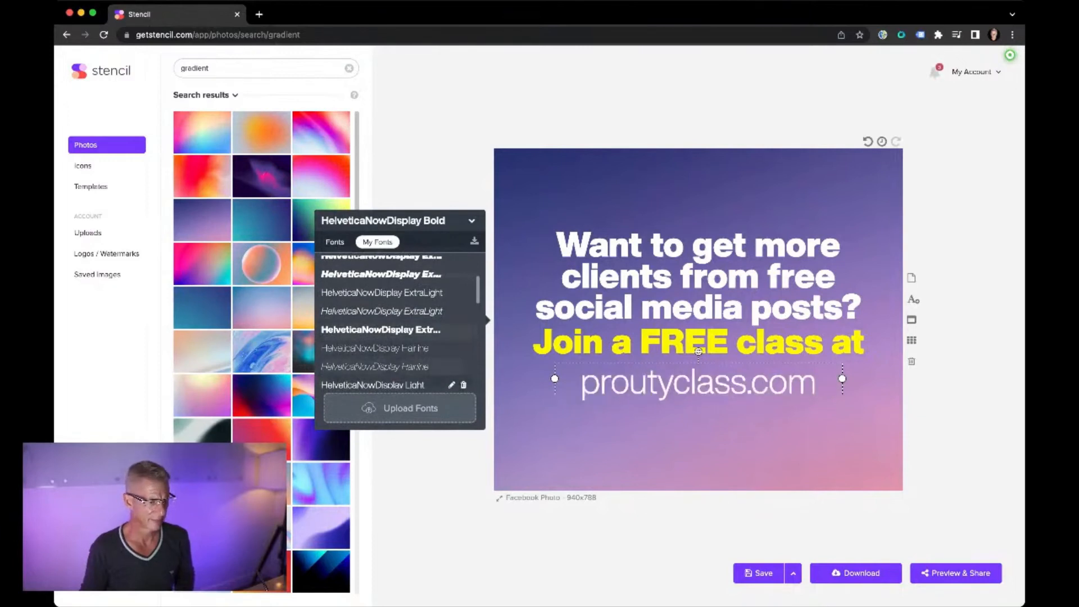
scroll(396, 320, "down", 2)
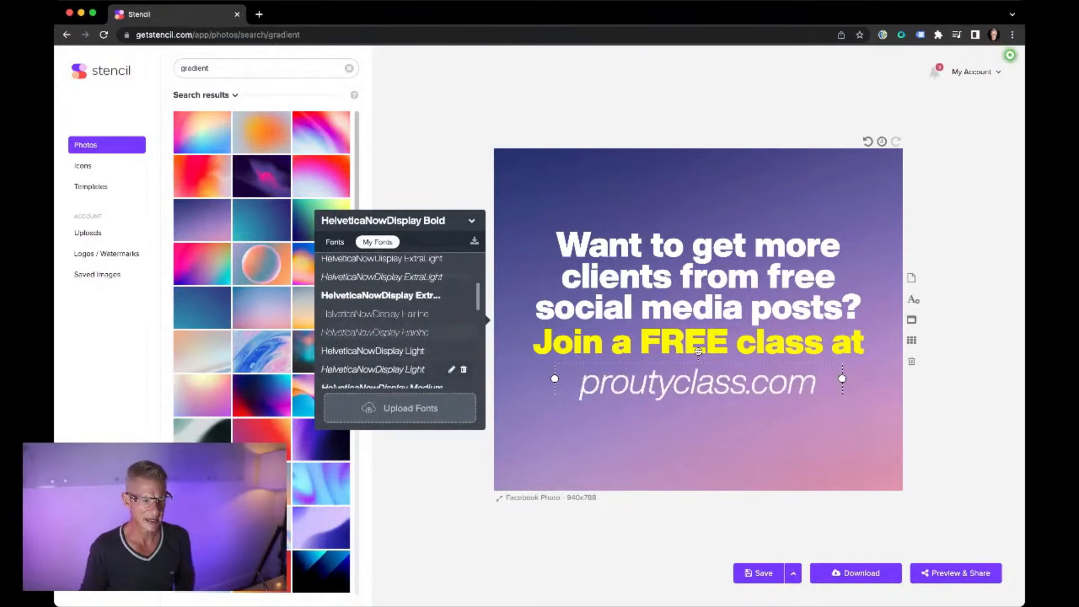
left_click(382, 351)
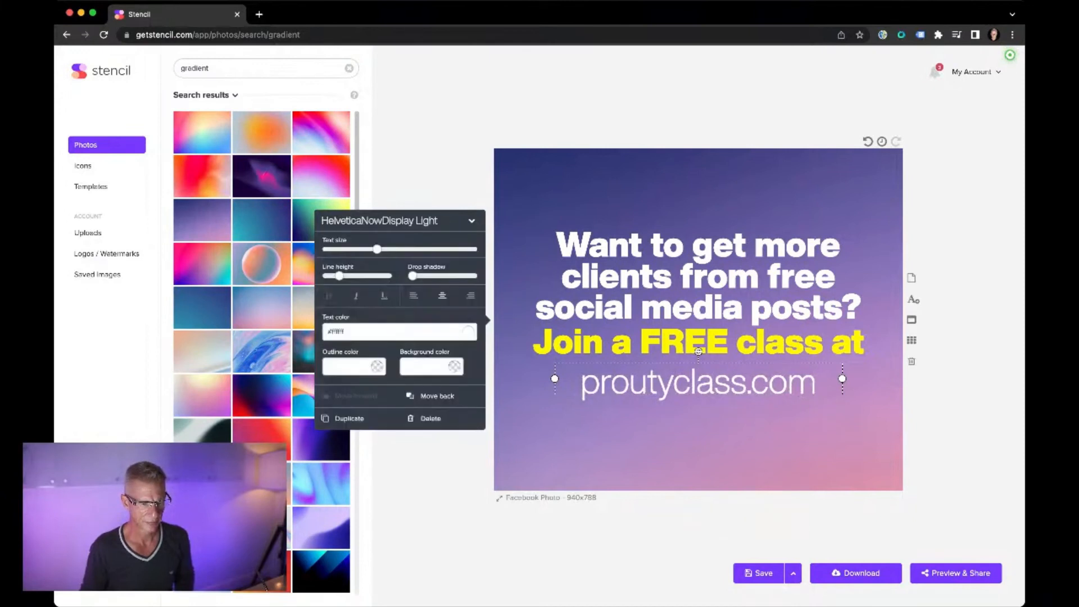
mouse_move(698, 351)
left_mouse_down()
mouse_move(698, 379)
mouse_move(698, 353)
left_mouse_up()
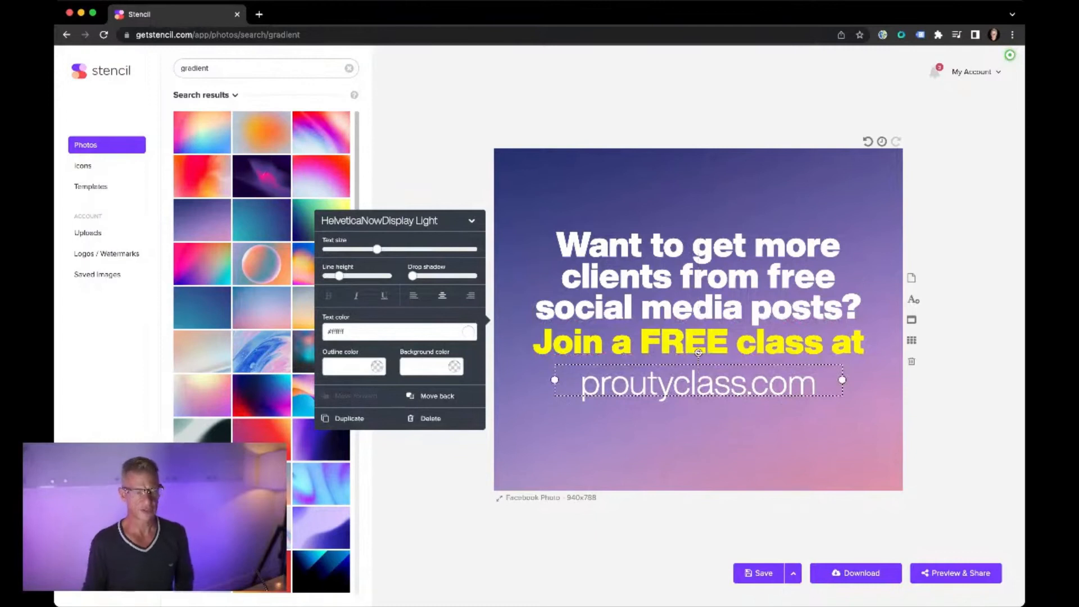
left_click(698, 439)
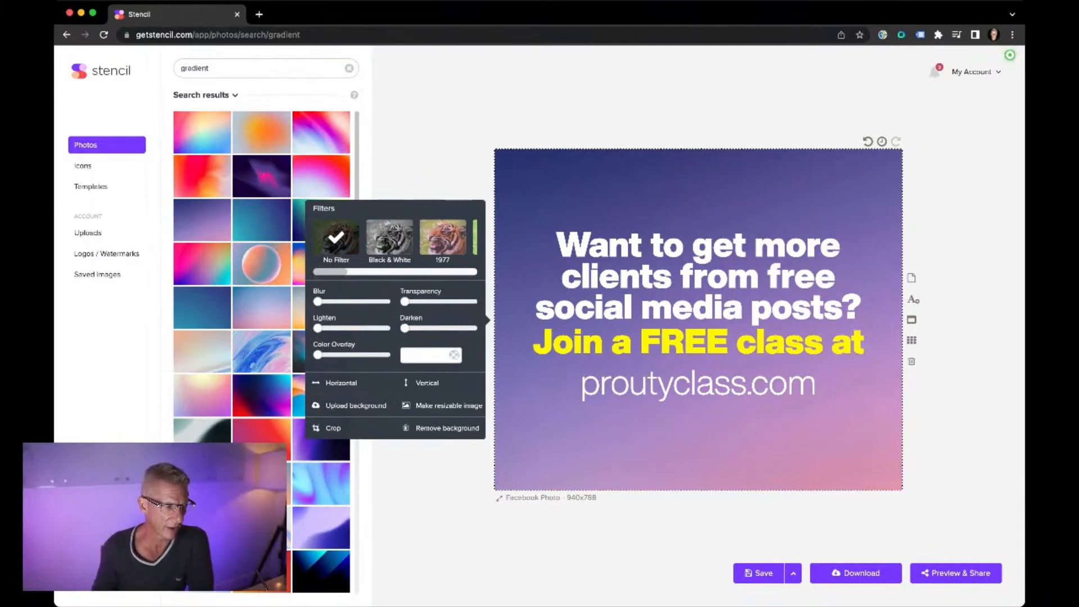
key("Escape")
Step: Try the muted blue, blue-to-pink, pastel rainbow and green-yellow gradient photos as the graphic's background
left_click(201, 308)
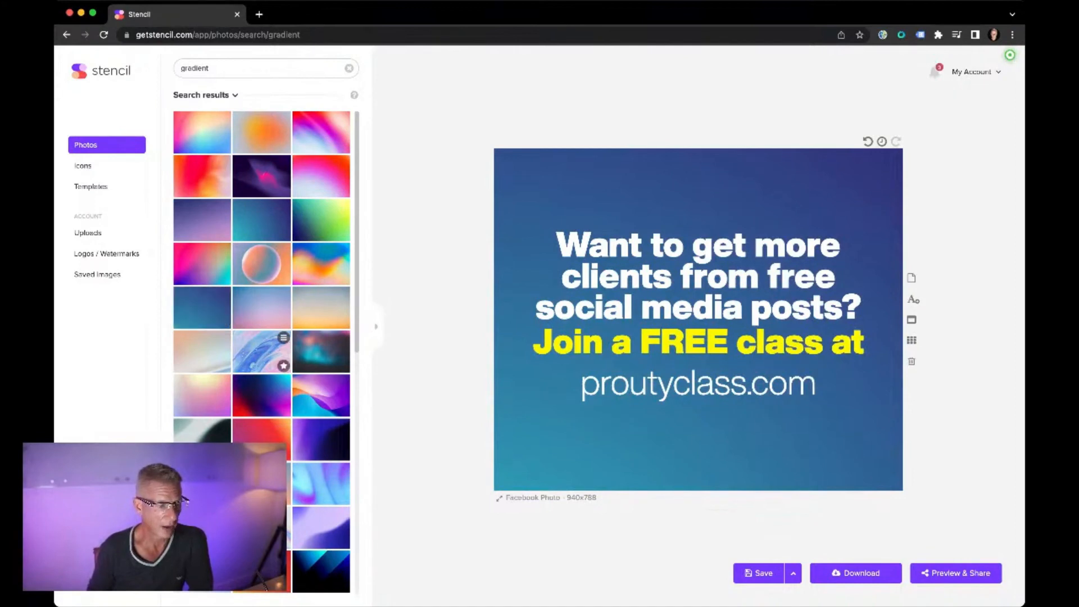
left_click(261, 395)
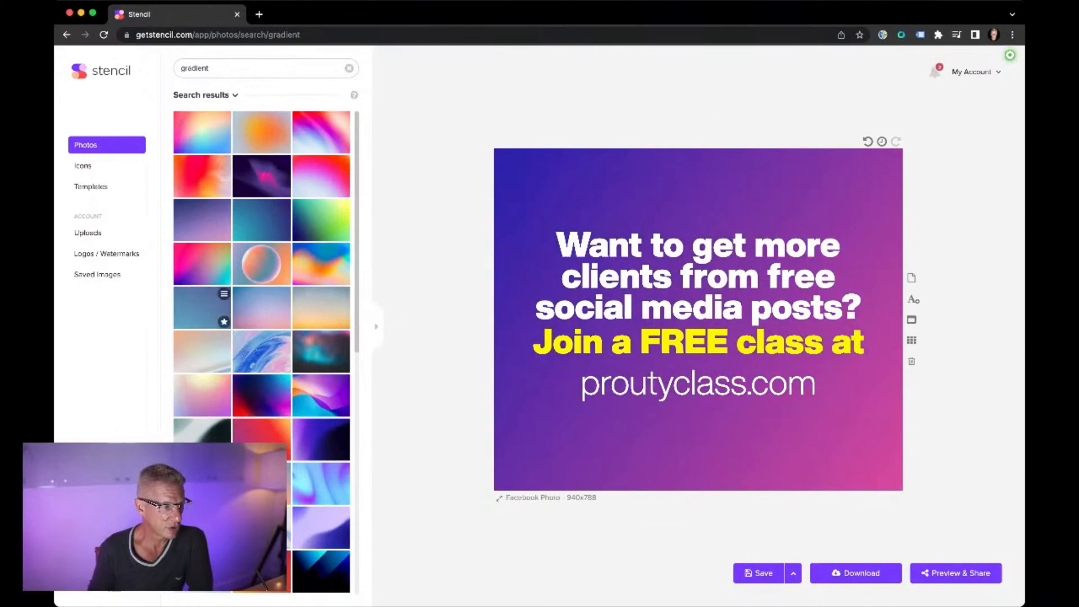
scroll(262, 337, "down", 10)
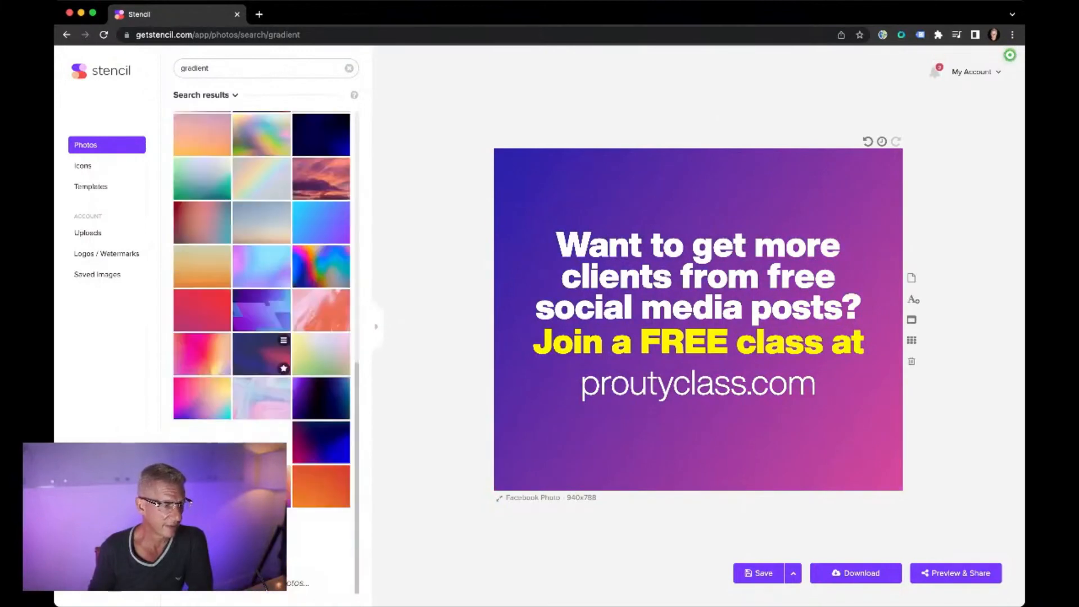
scroll(261, 337, "down", 5)
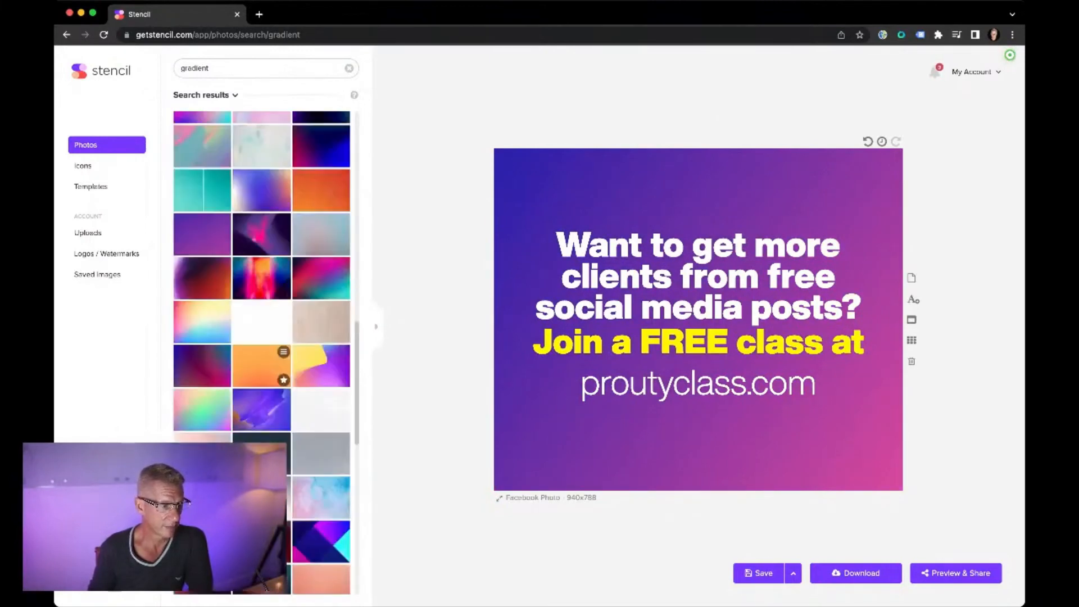
left_click(201, 288)
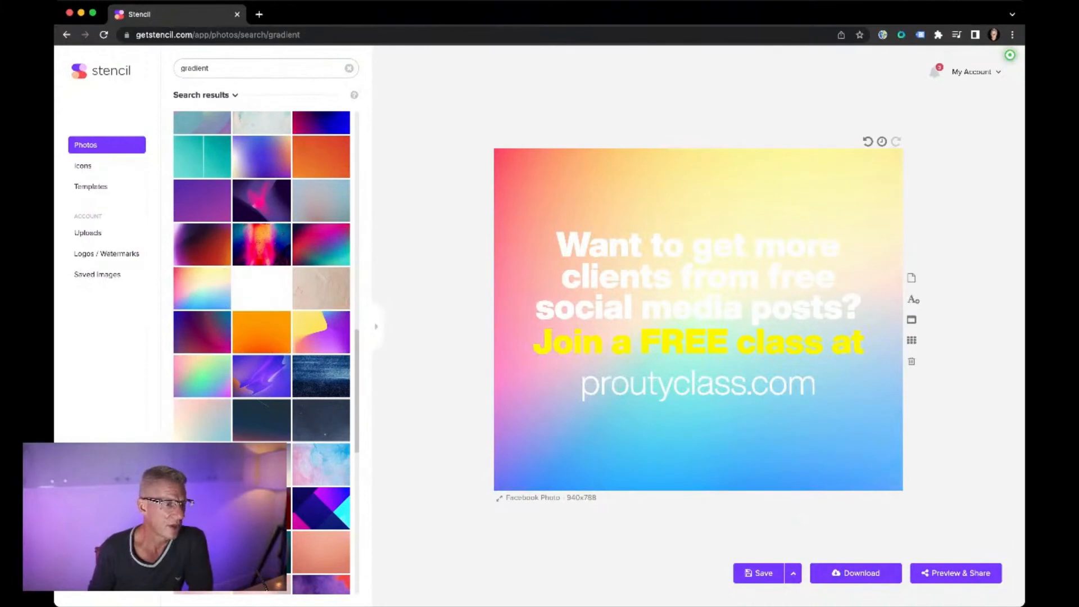
scroll(202, 332, "up", 10)
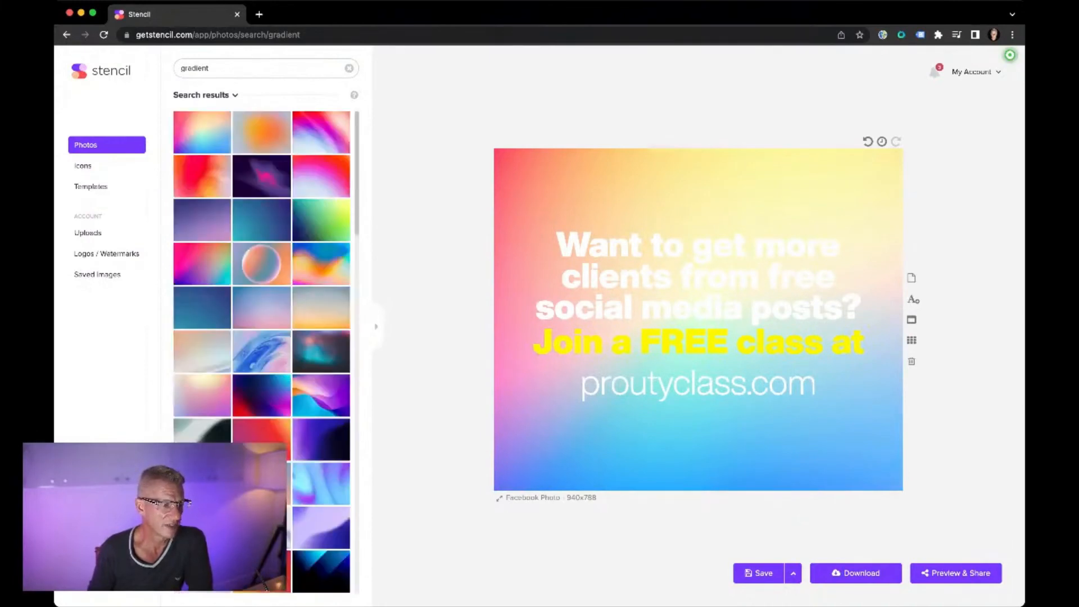
left_click(320, 220)
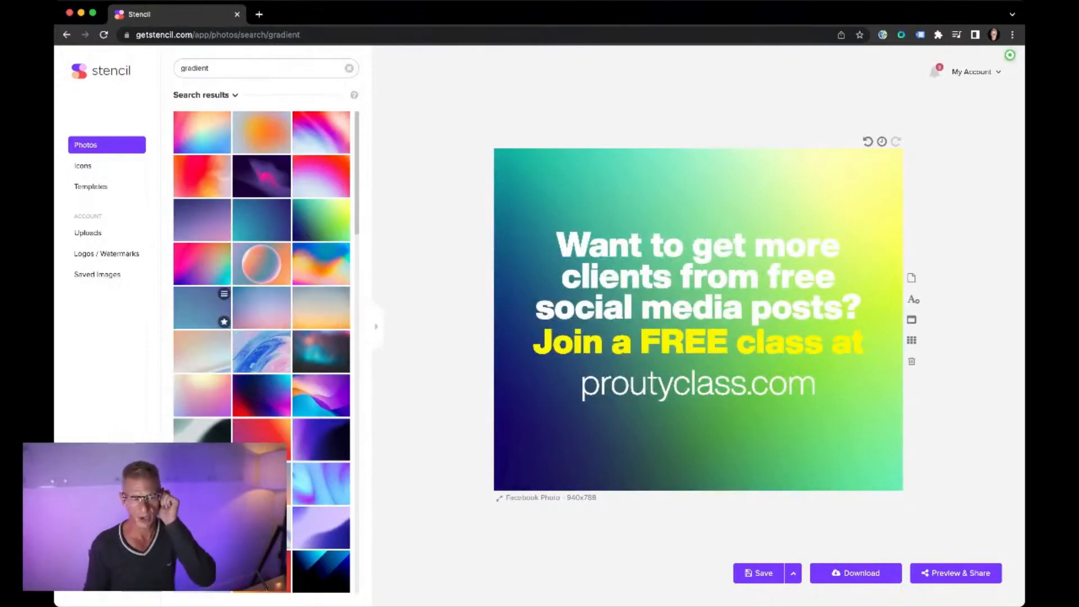
Step: Compare the muted blue and purple-pink gradients with the teal-to-purple one, and apply the teal-to-purple gradient as background
left_click(203, 307)
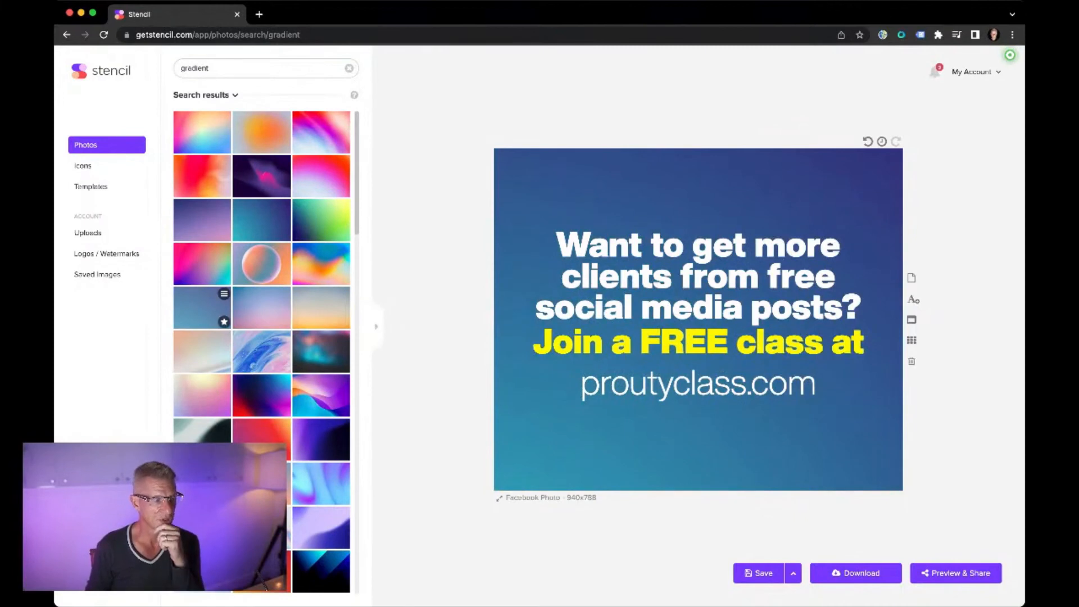
left_click(202, 220)
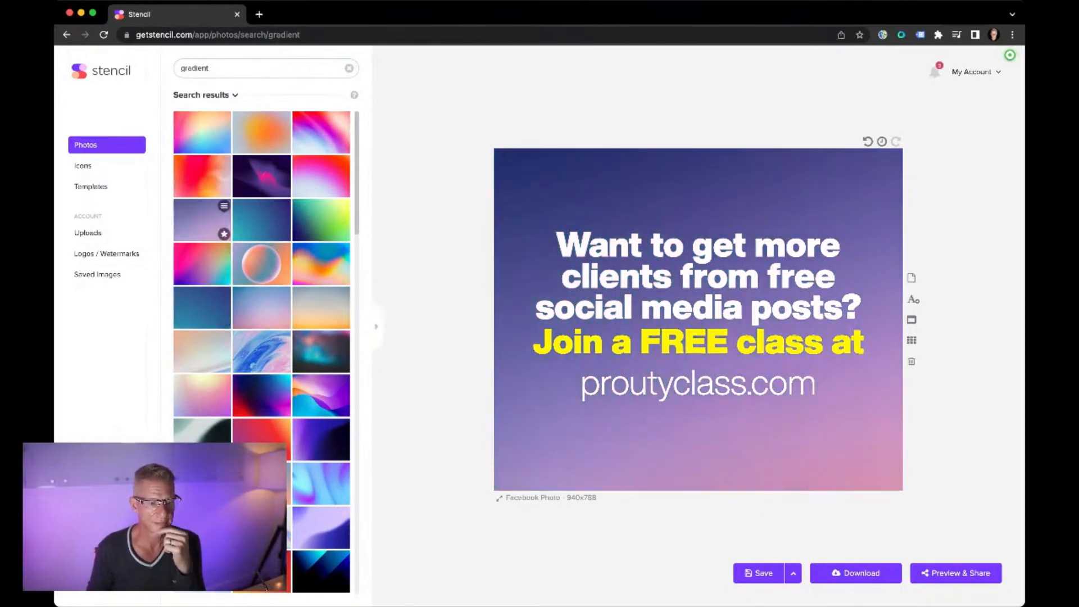
left_click(262, 219)
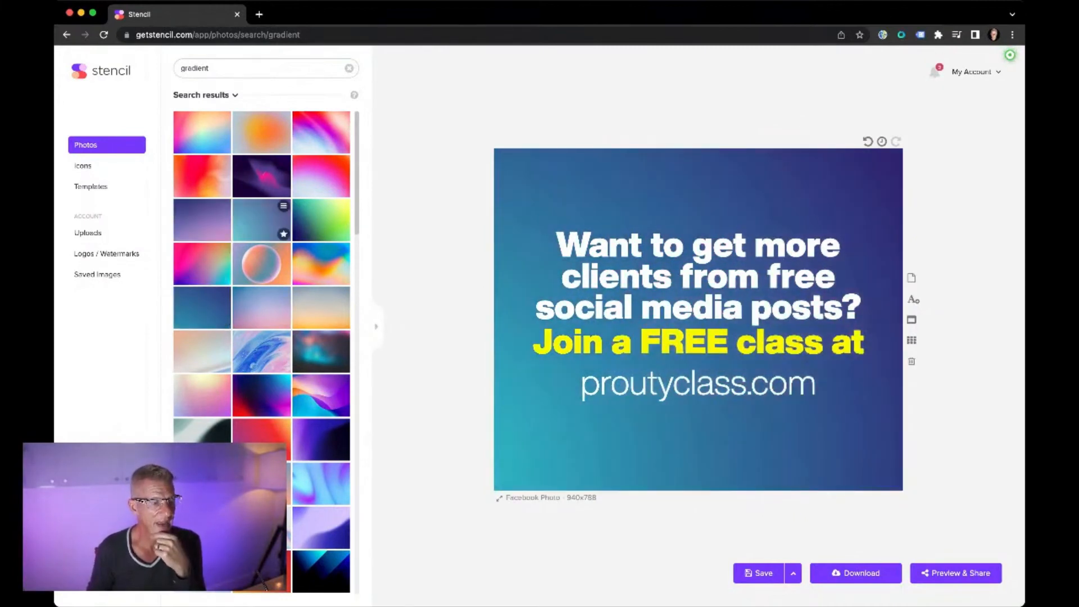
left_click(202, 220)
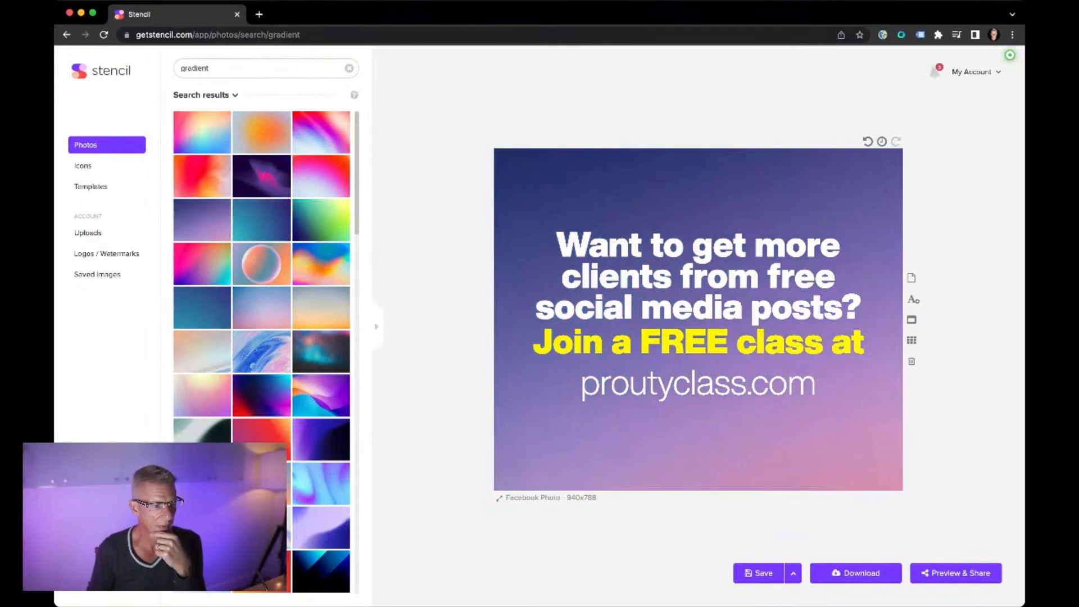
left_click(261, 219)
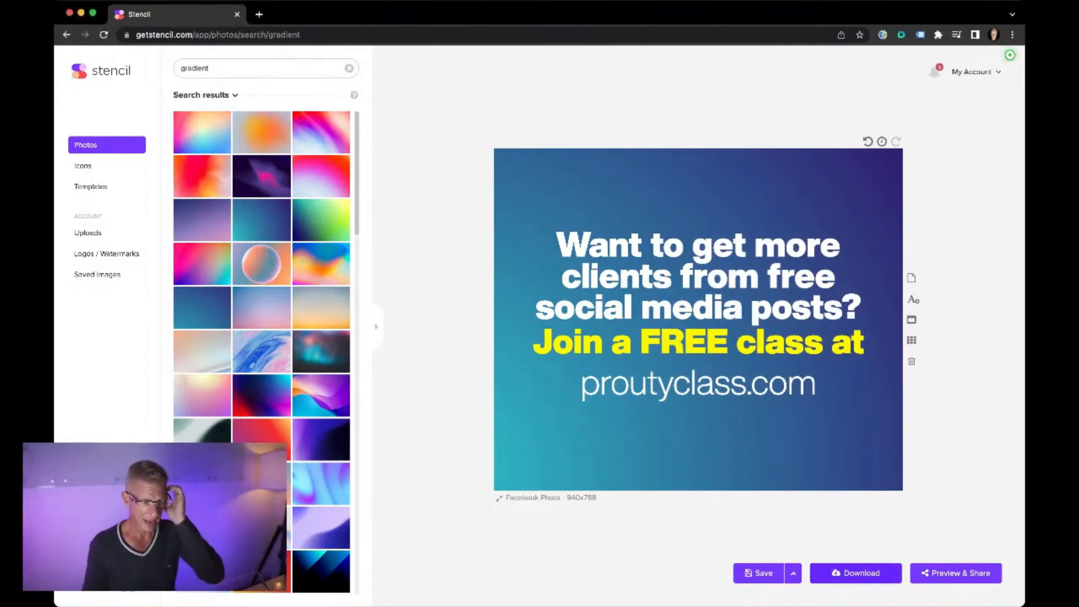
Step: Open the download settings for the finished graphic and choose the 1880 x 1576 Retina dimensions
left_click(855, 573)
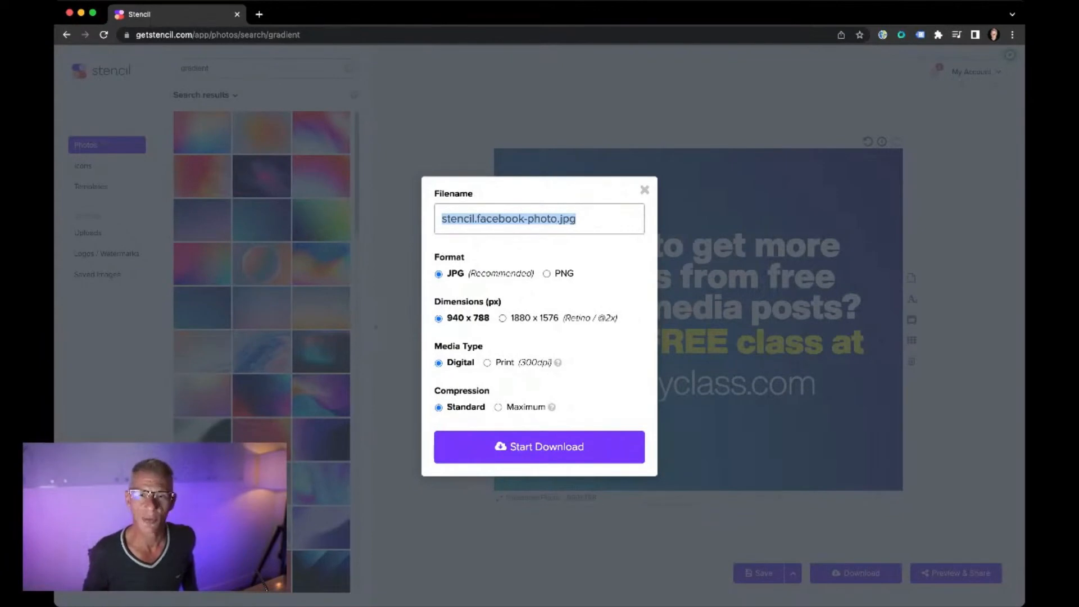
left_click(501, 318)
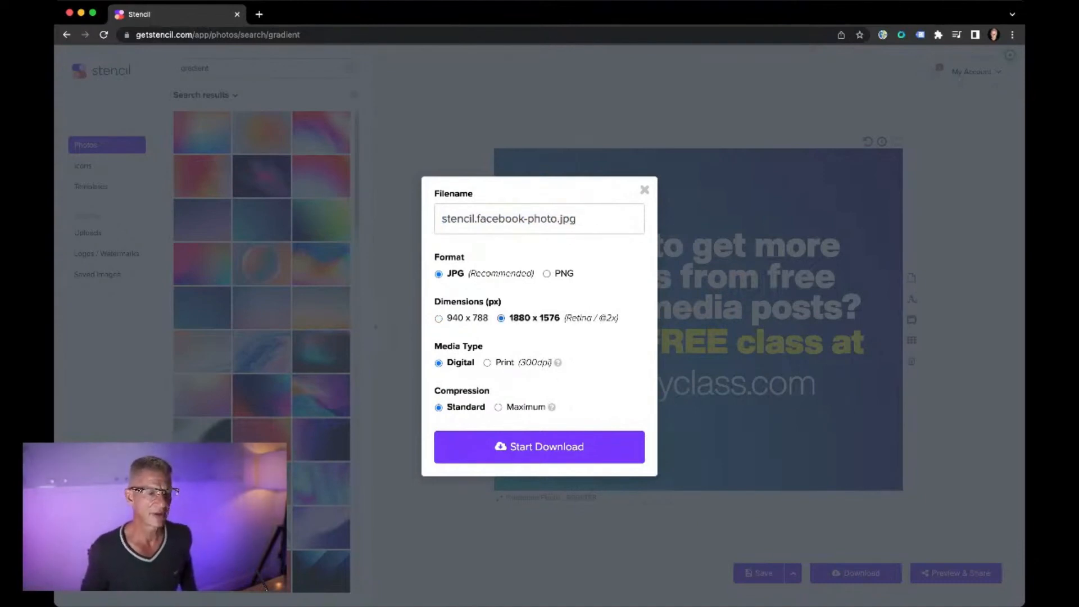
Step: Name the file free-class-promo-graphic and download it as a JPG
triple_click(530, 219)
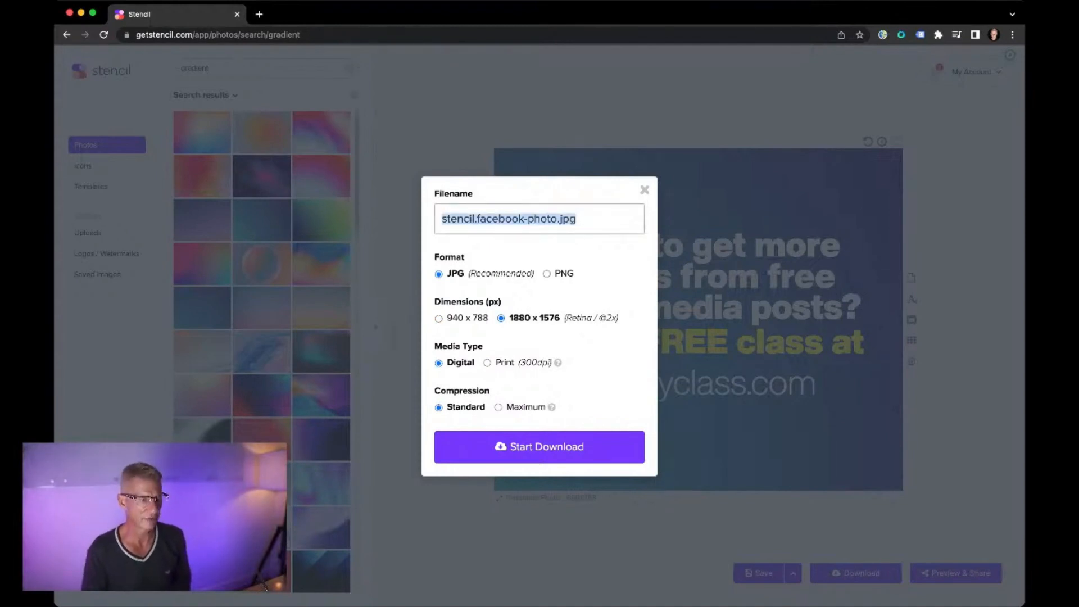
type("freeclasspro")
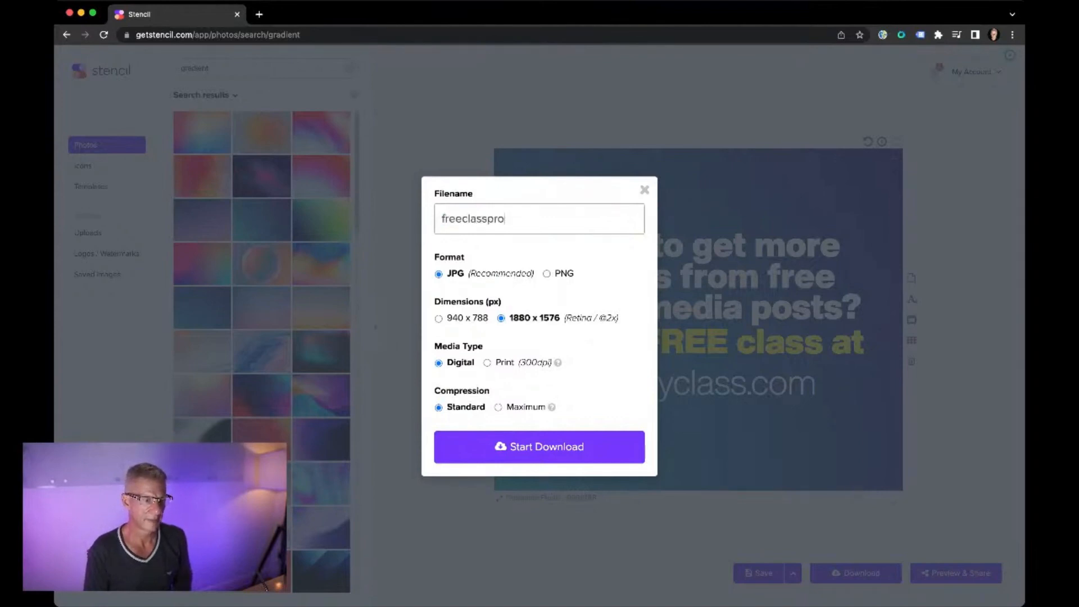
key("BackSpace")
key("BackSpace")
key("BackSpace")
key("BackSpace")
key("BackSpace")
key("BackSpace")
key("BackSpace")
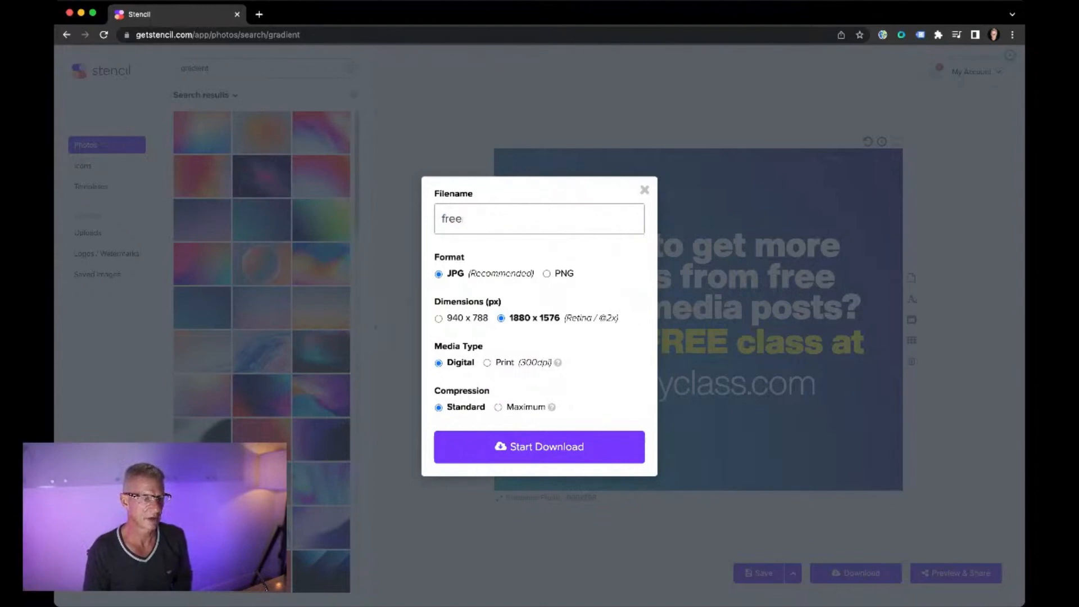
type("llass-prom")
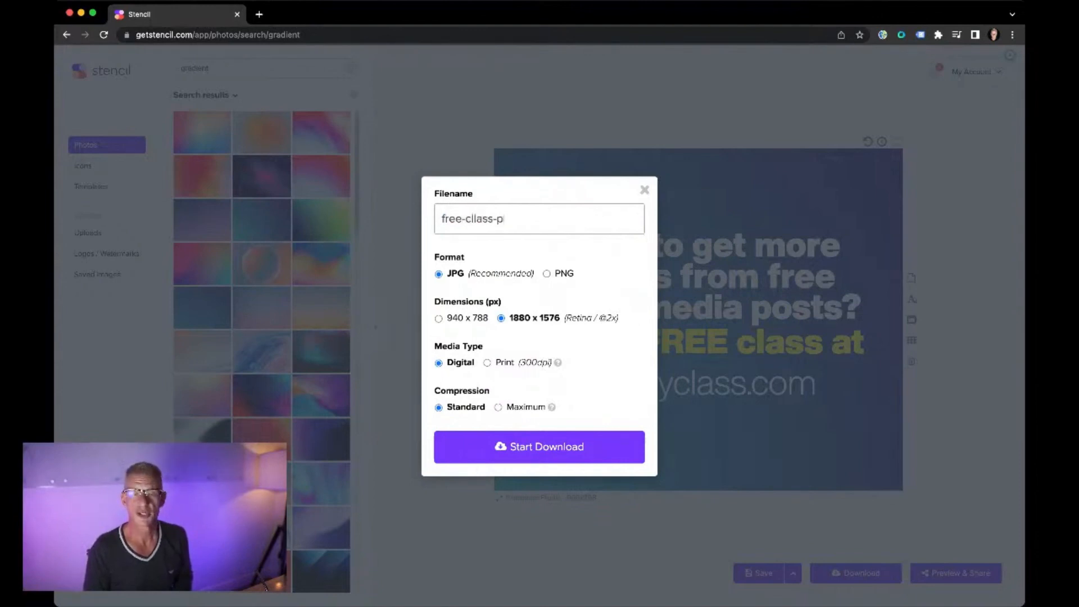
key("BackSpace")
key("BackSpace")
key("BackSpace")
key("BackSpace")
key("BackSpace")
key("BackSpace")
key("BackSpace")
type("a")
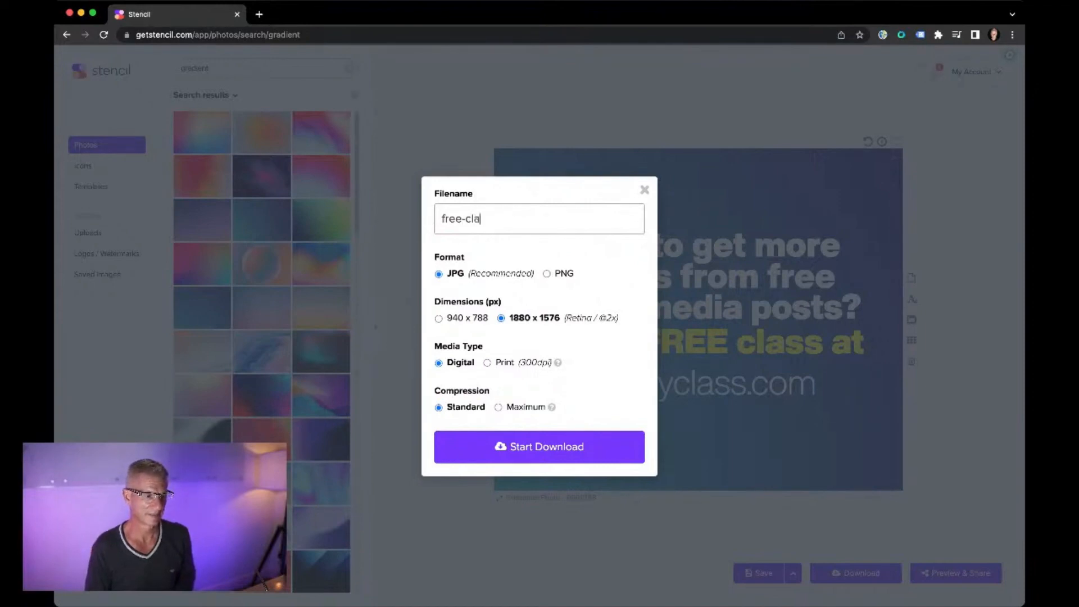
type("ss-promo-")
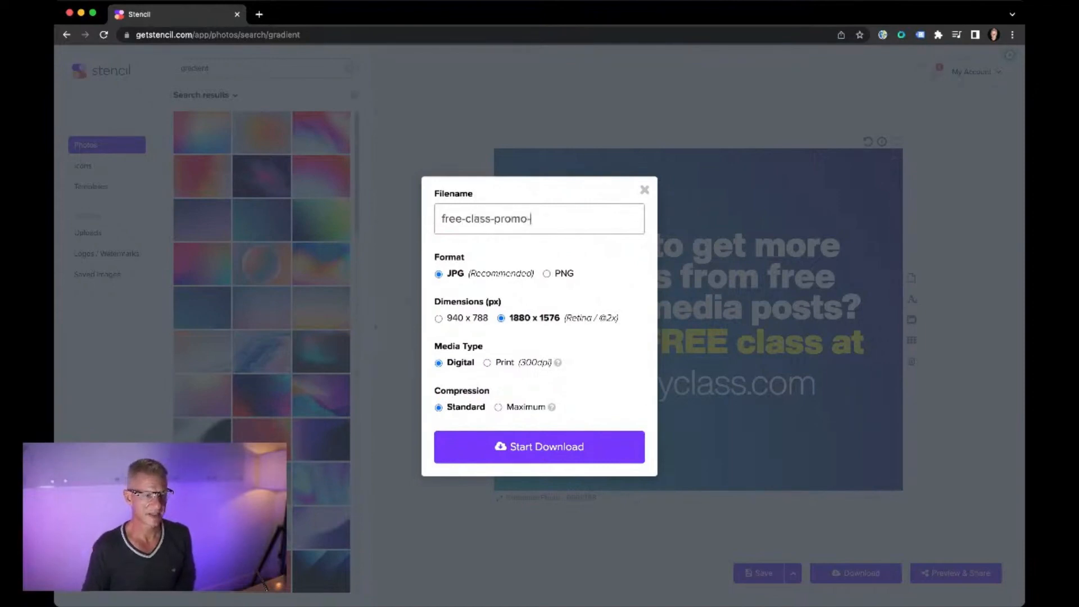
type("graphic")
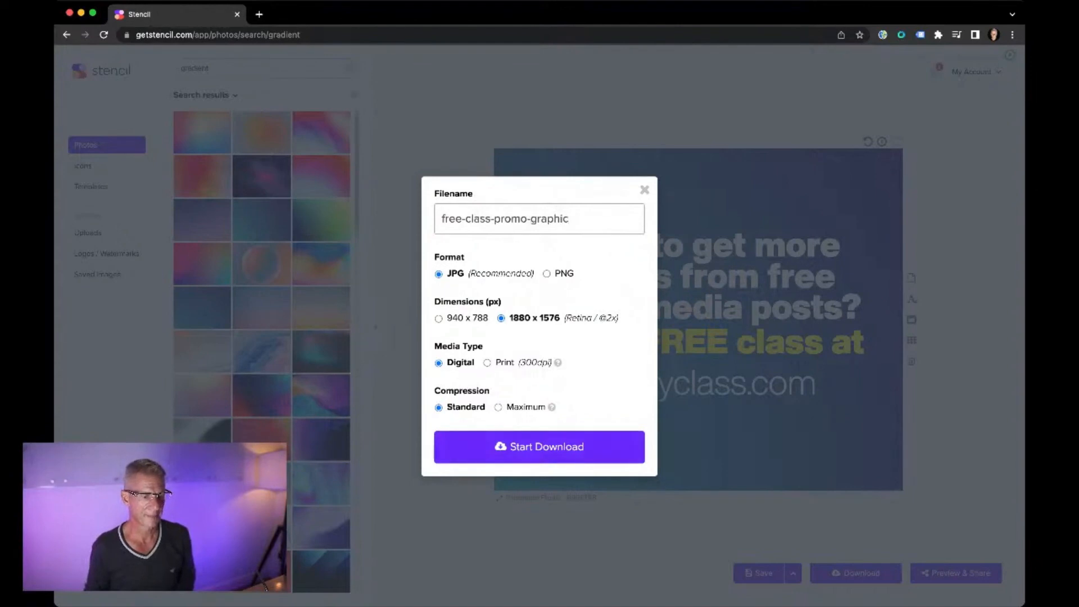
key("Return")
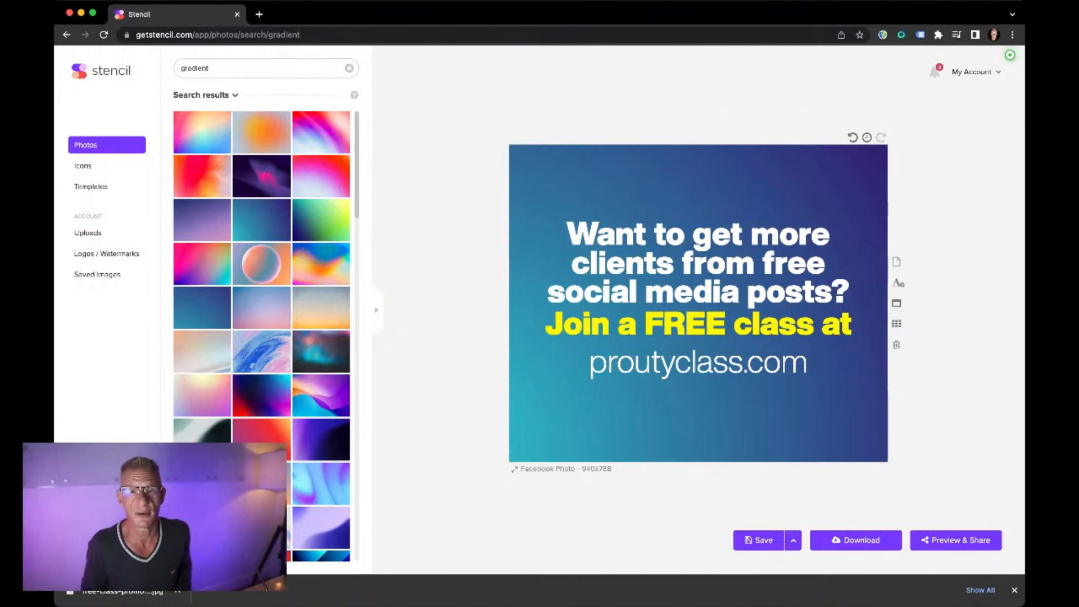
Step: Switch from the browser to another open application
key("super+Tab")
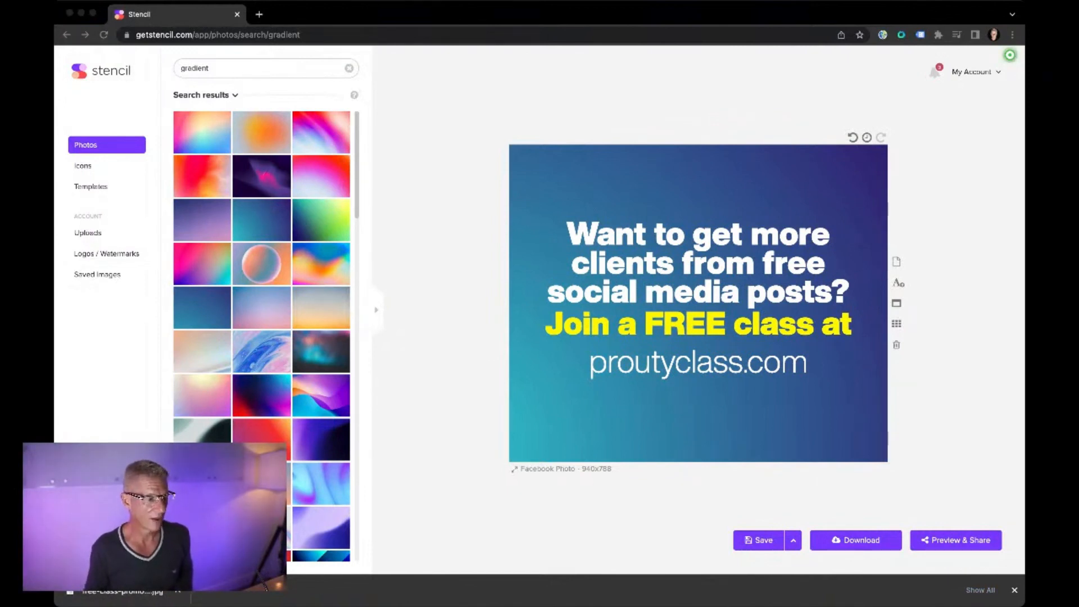